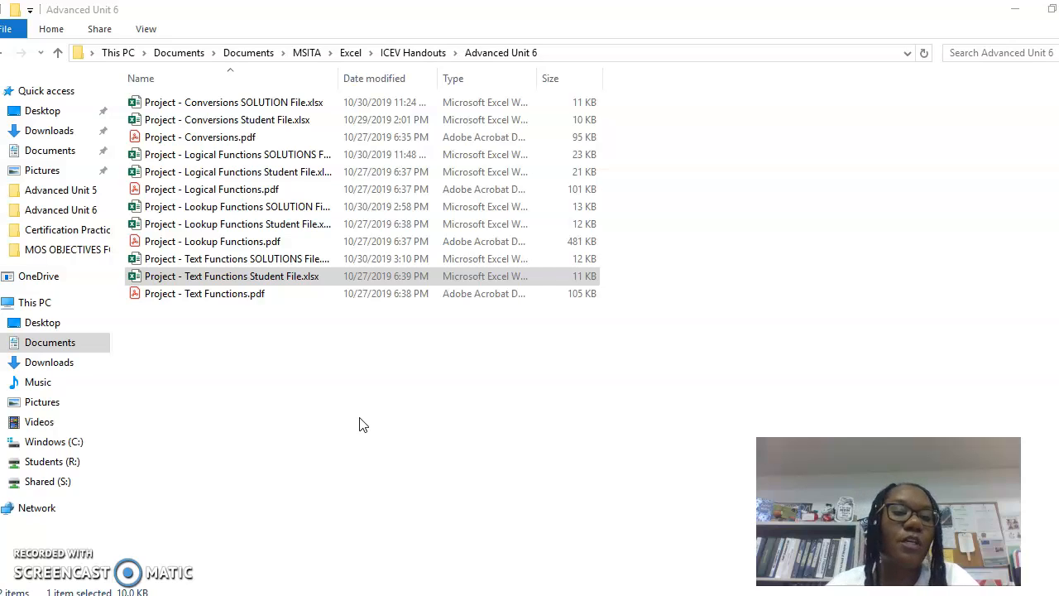
- Open the Project - Conversions Student File workbook from the Advanced Unit 6 folder
click(220, 120)
double_click(218, 122)
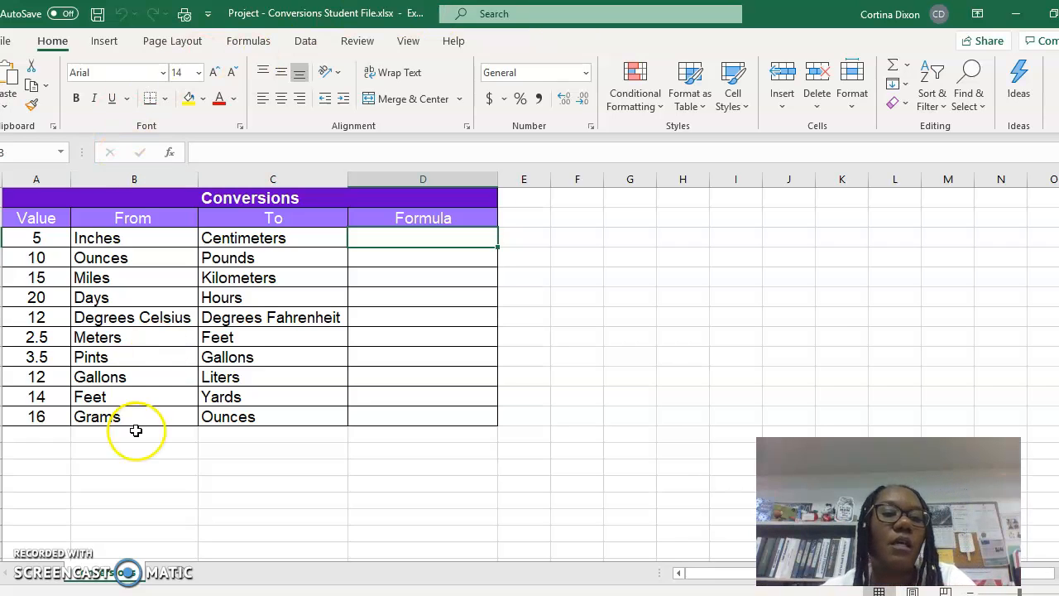
- Enter =CONVERT(5,"in","cm") in the Formula cell for inches to centimeters and accept the suggested correction
click(366, 238)
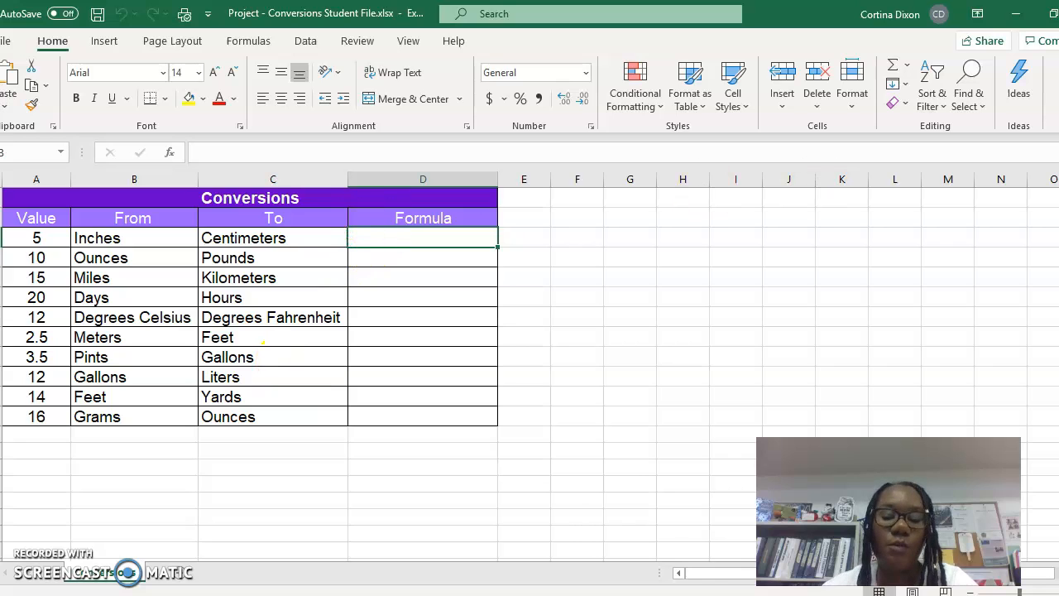
text(=)
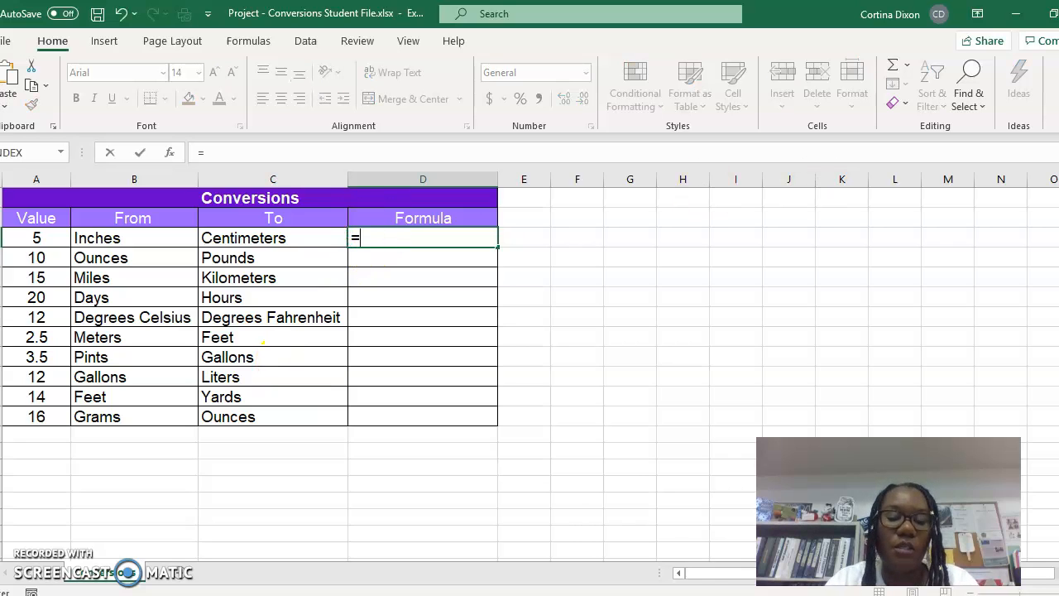
text(CO)
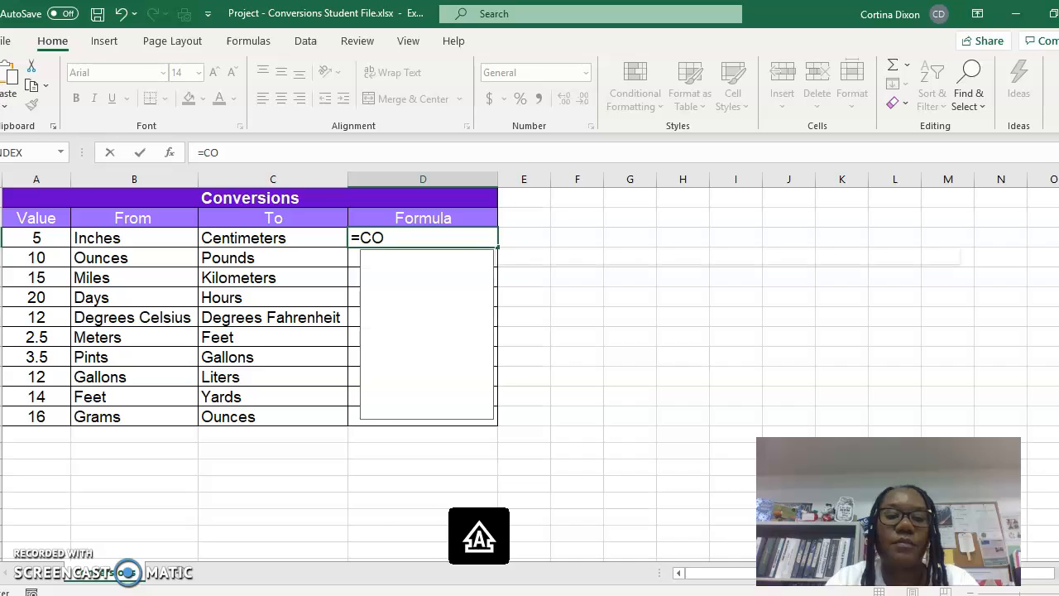
text(NVERT()
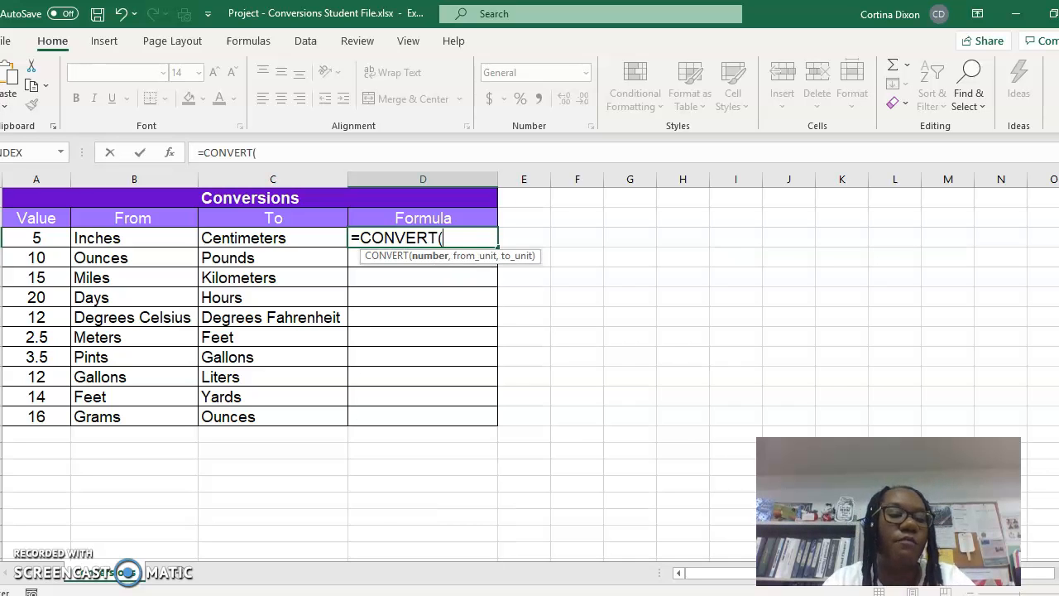
text(5)
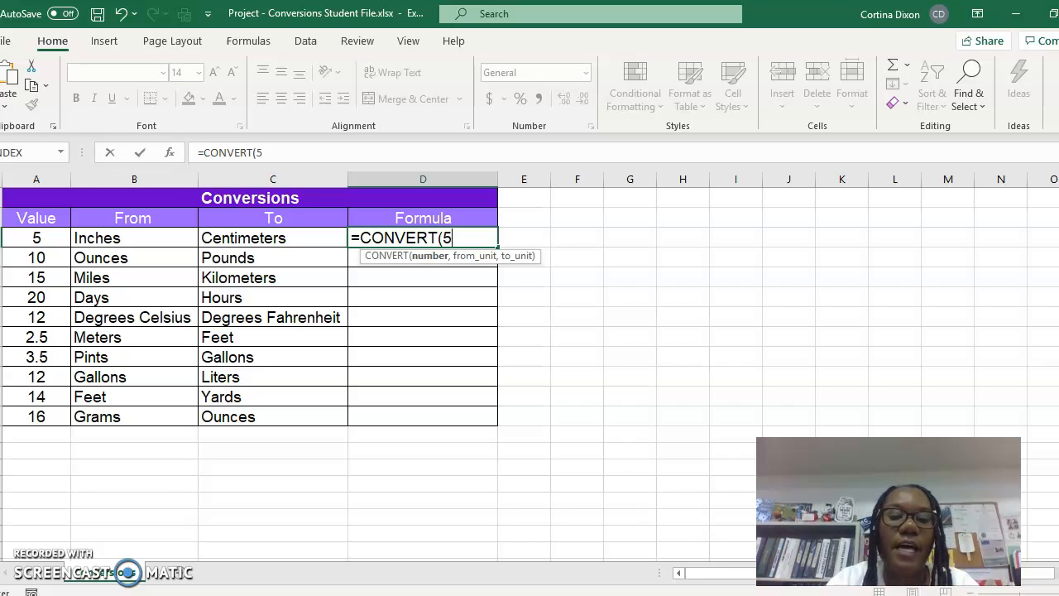
text(,)
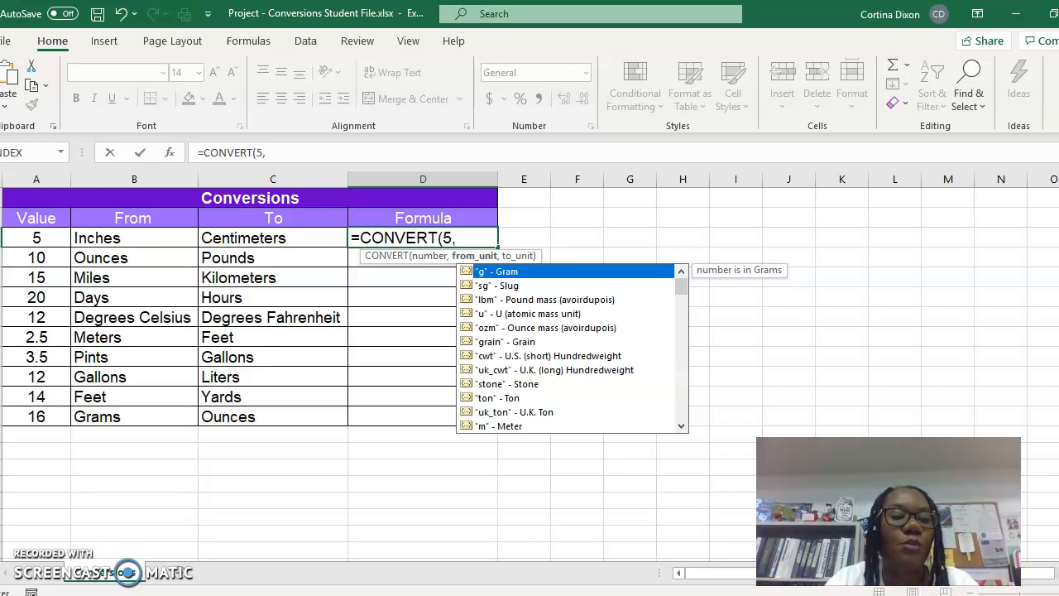
text("in)
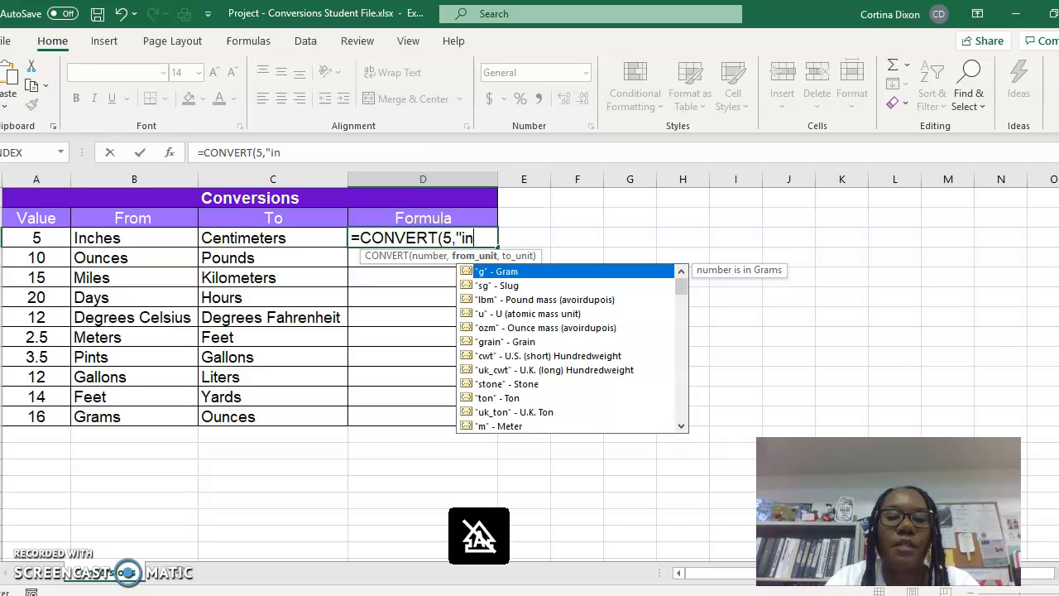
text(",)
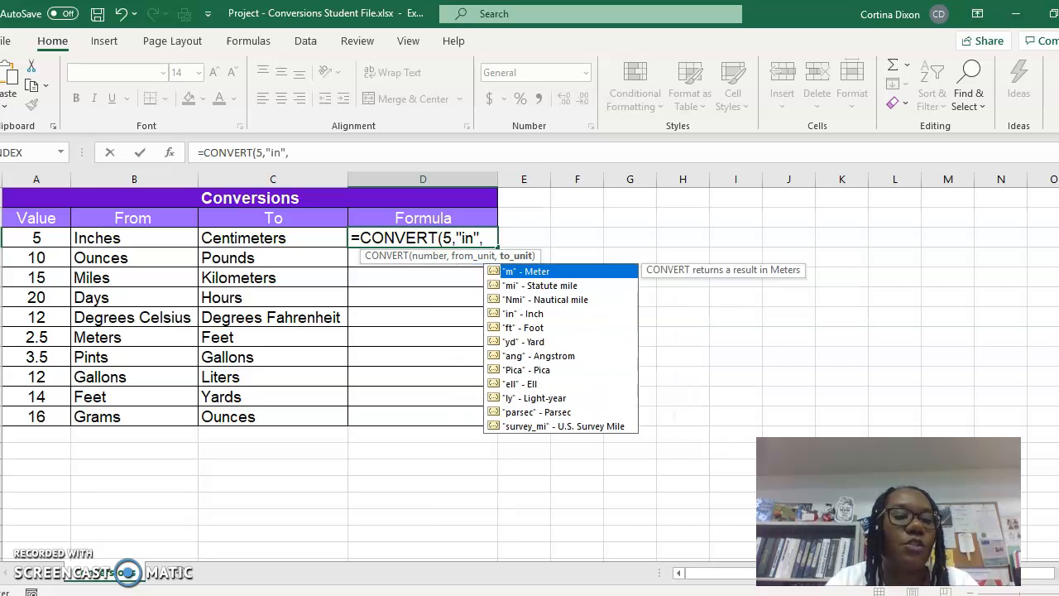
text("cm)
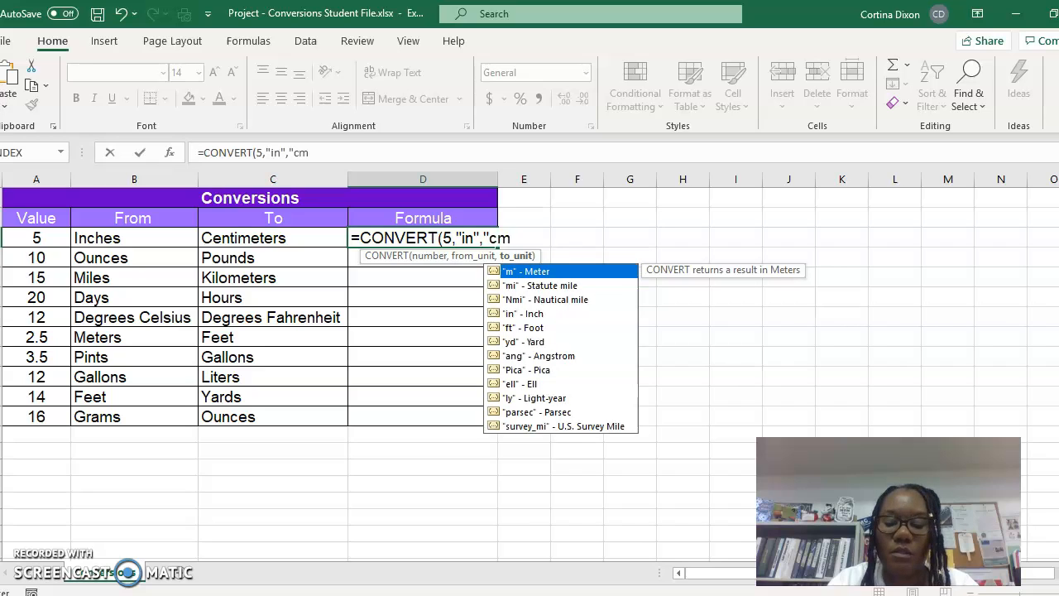
text())
key(Return)
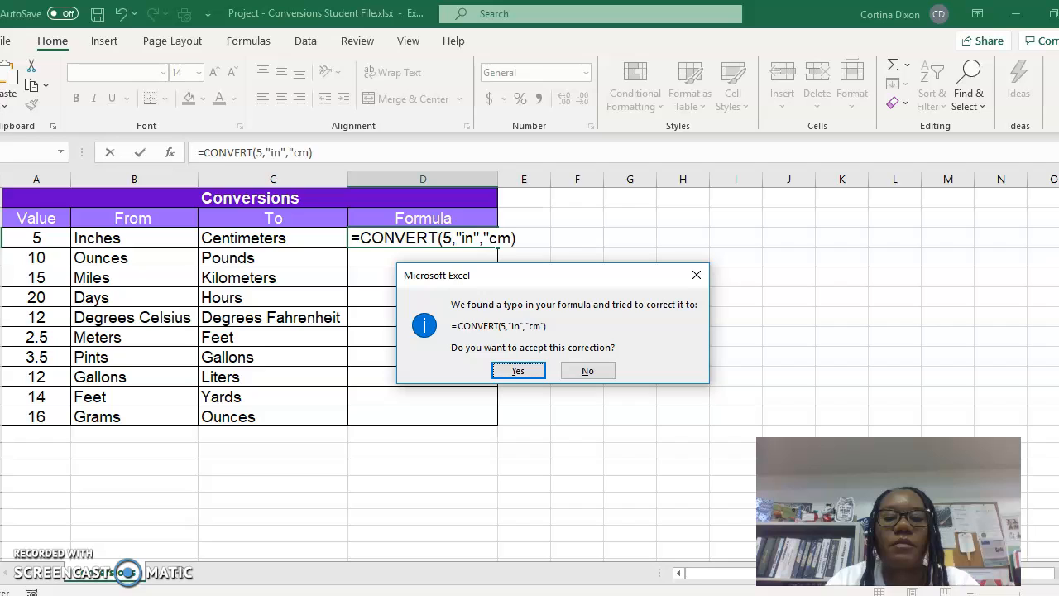
click(518, 370)
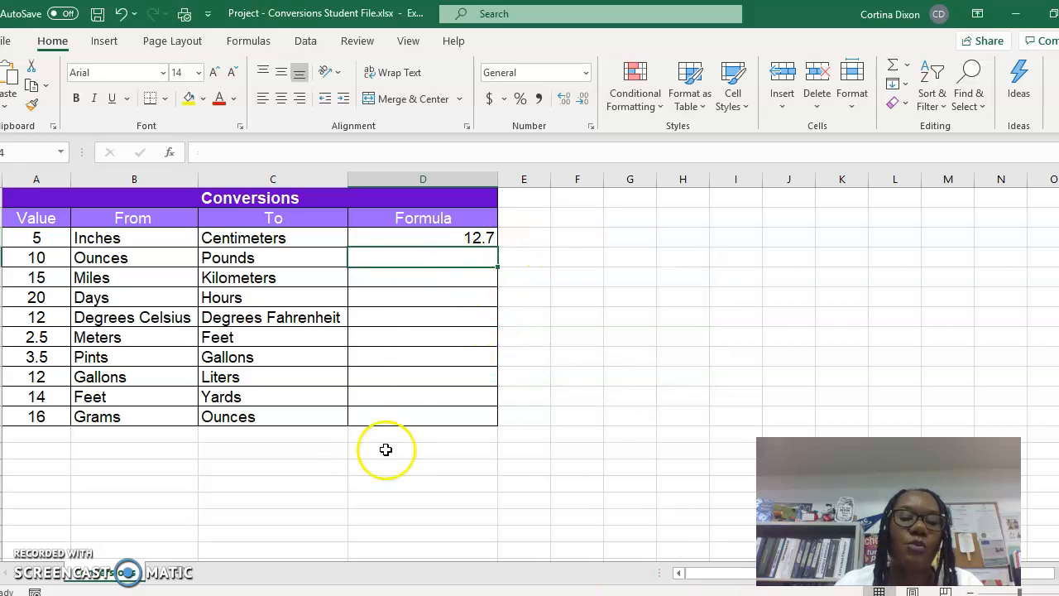
- Enter =convert(10,"ozm","lbm") in the Formula cell for ounces to pounds
text(=conv)
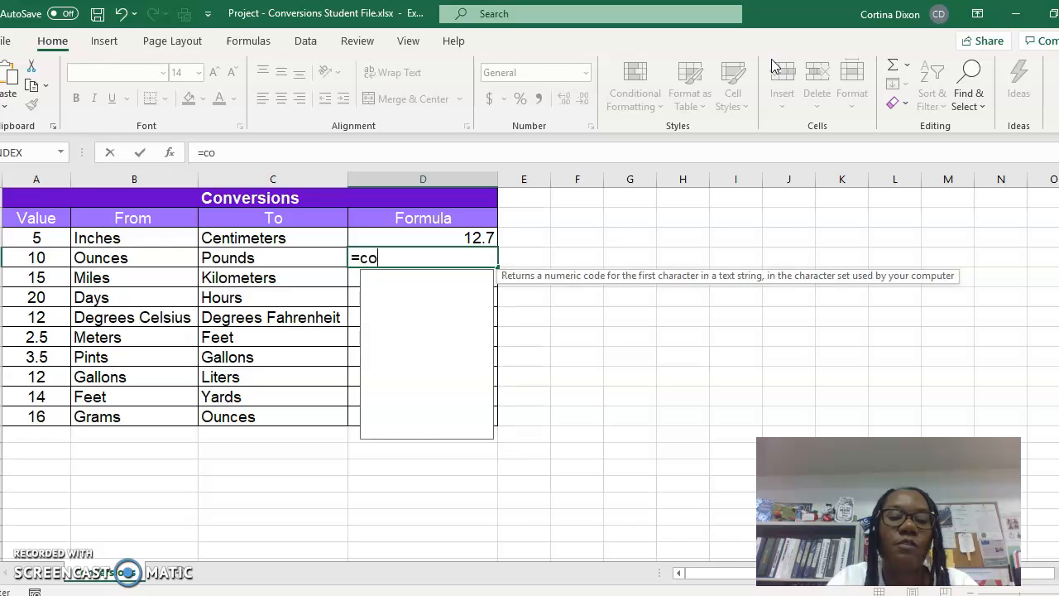
key(BackSpace)
key(BackSpace)
key(BackSpace)
text(c)
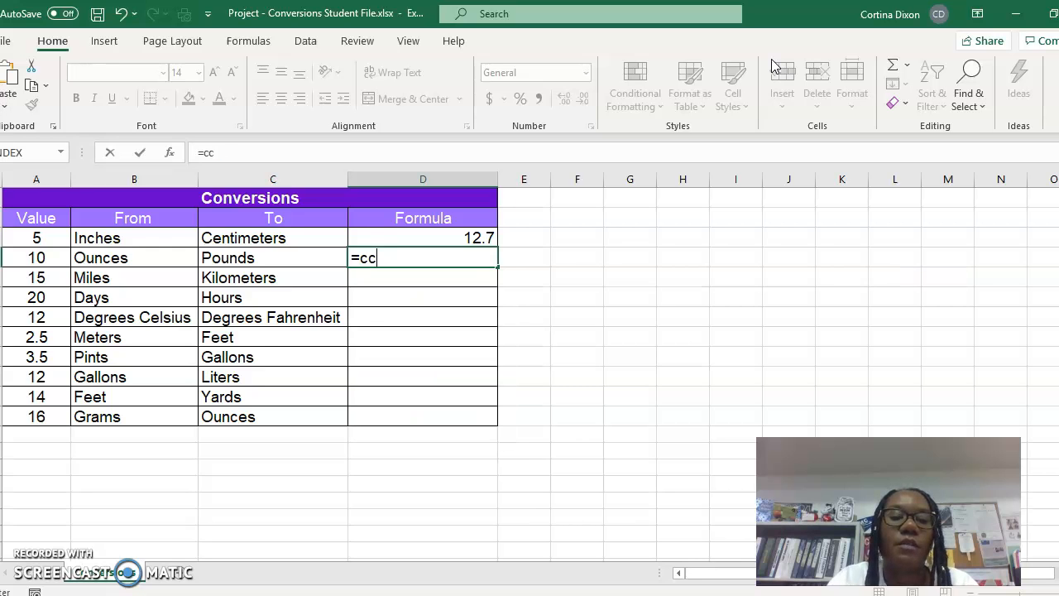
key(BackSpace)
text(onvert()
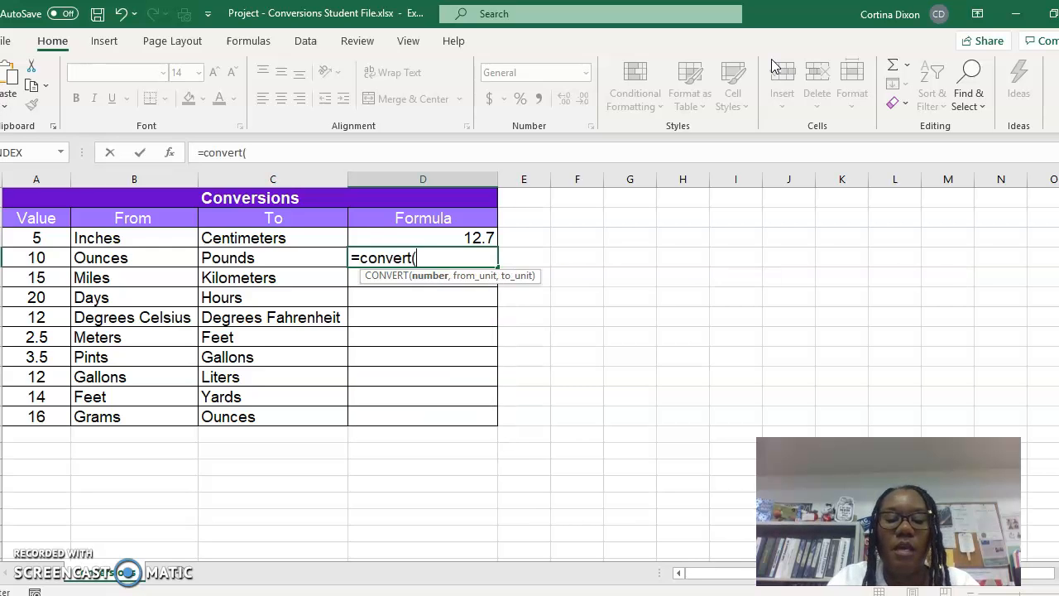
text(10)
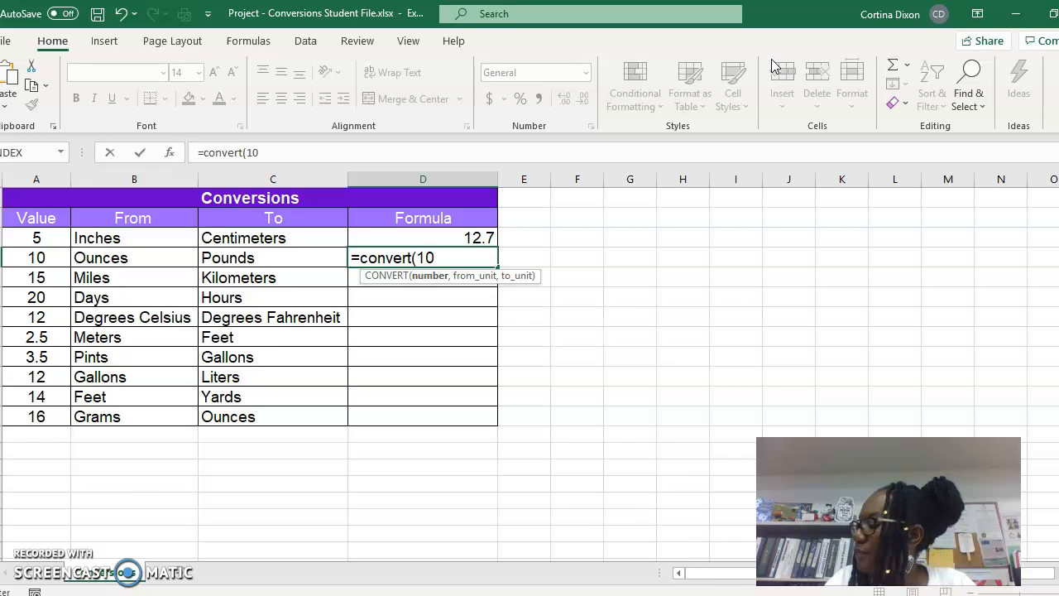
text(,"ozm)
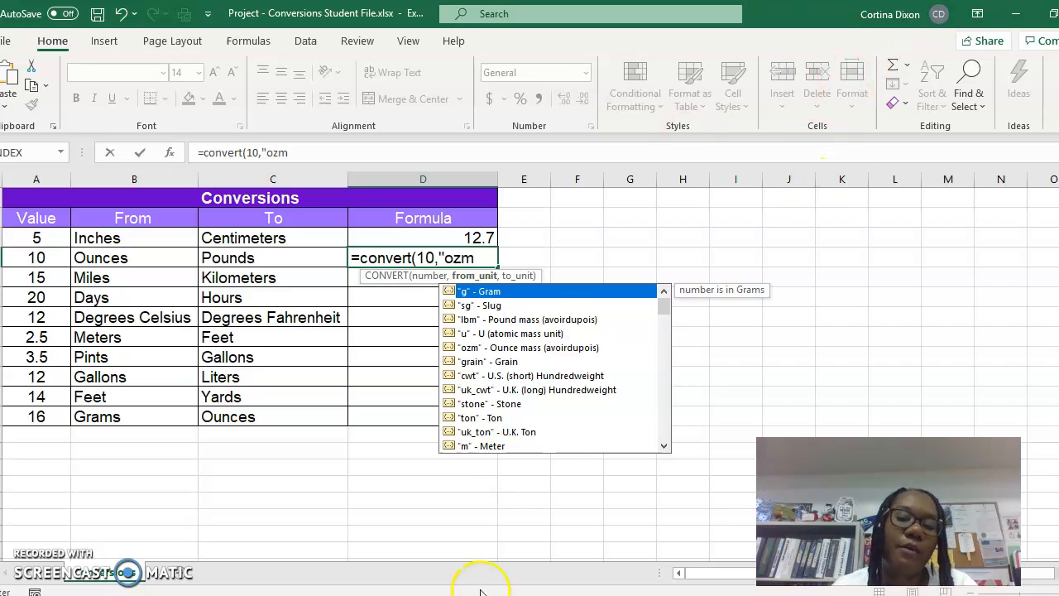
text(")
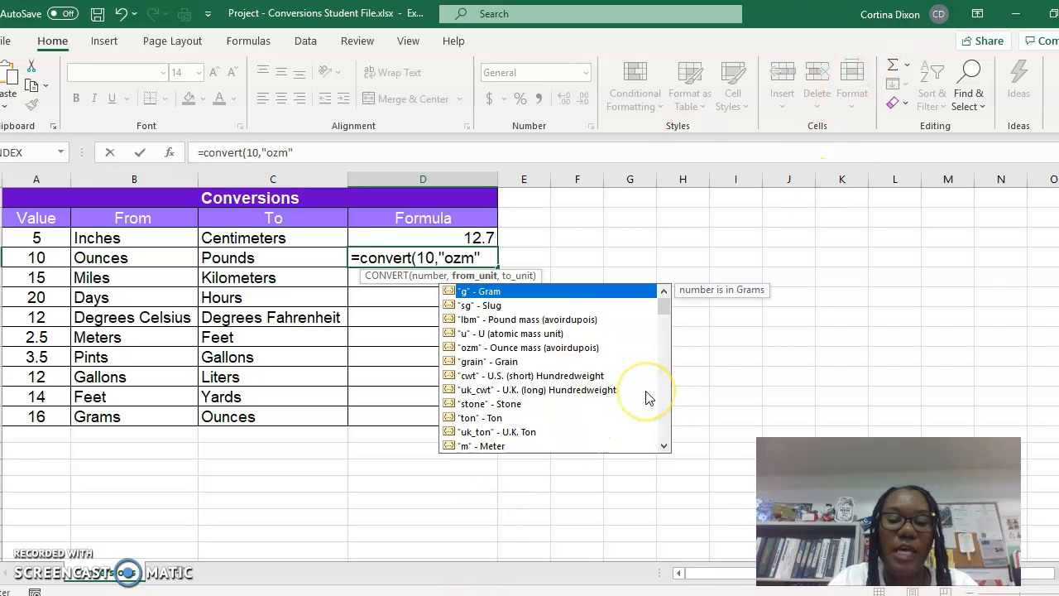
text(,)
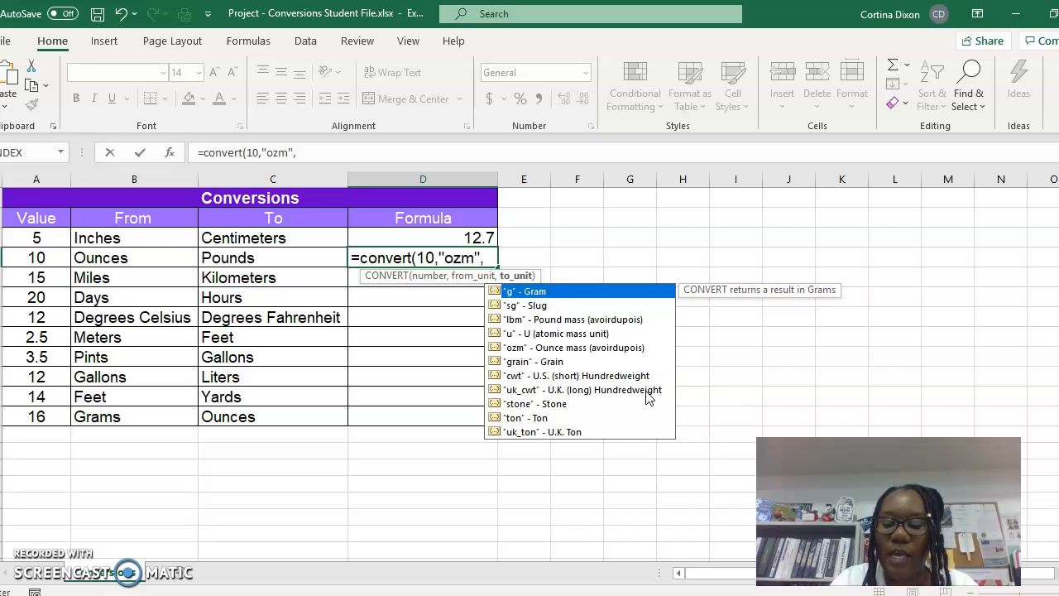
text("l)
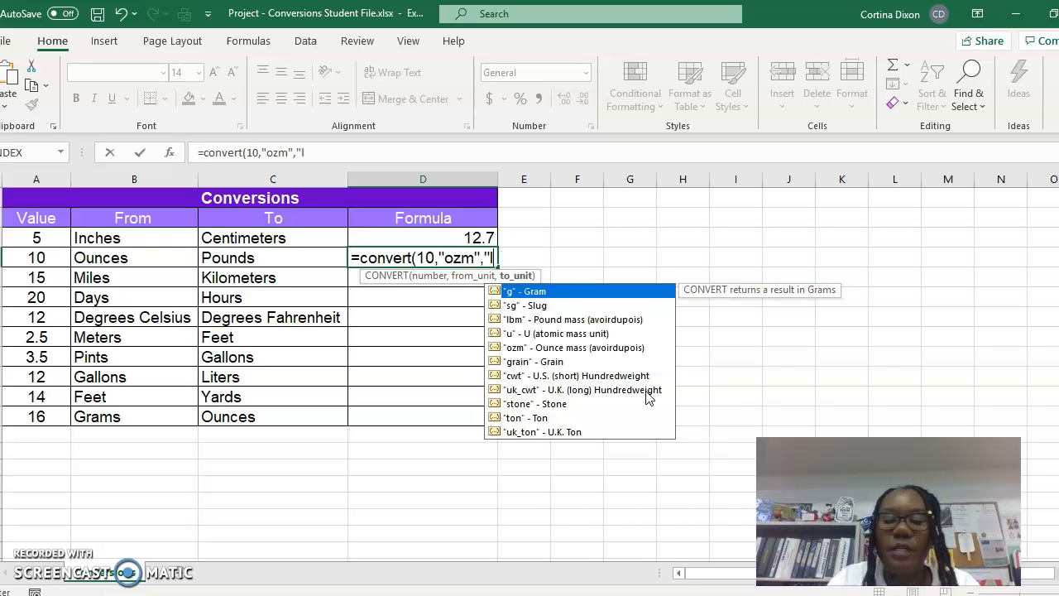
text(b)
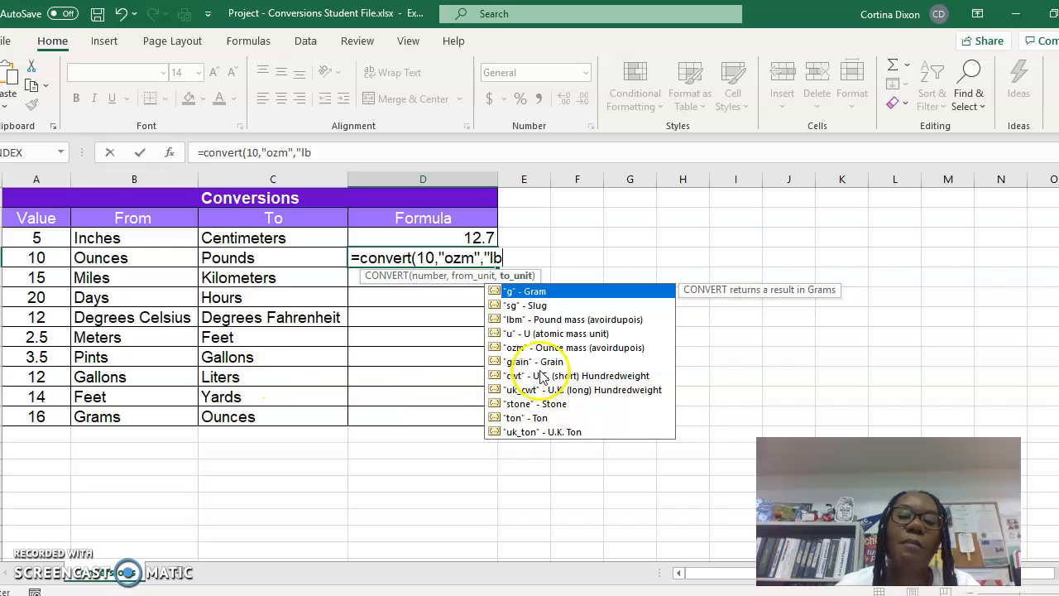
text(m")
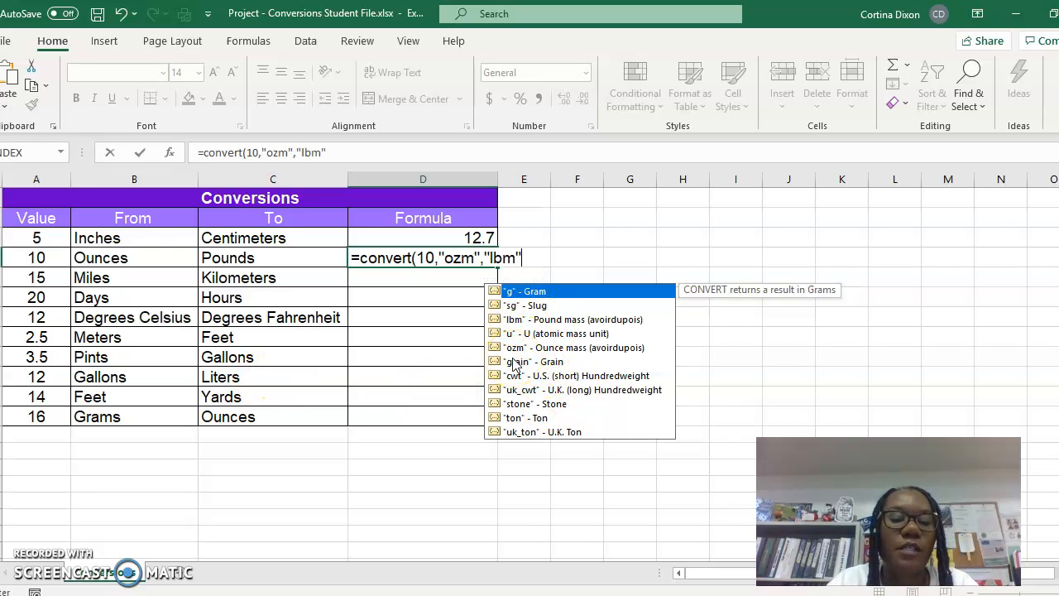
key(Return)
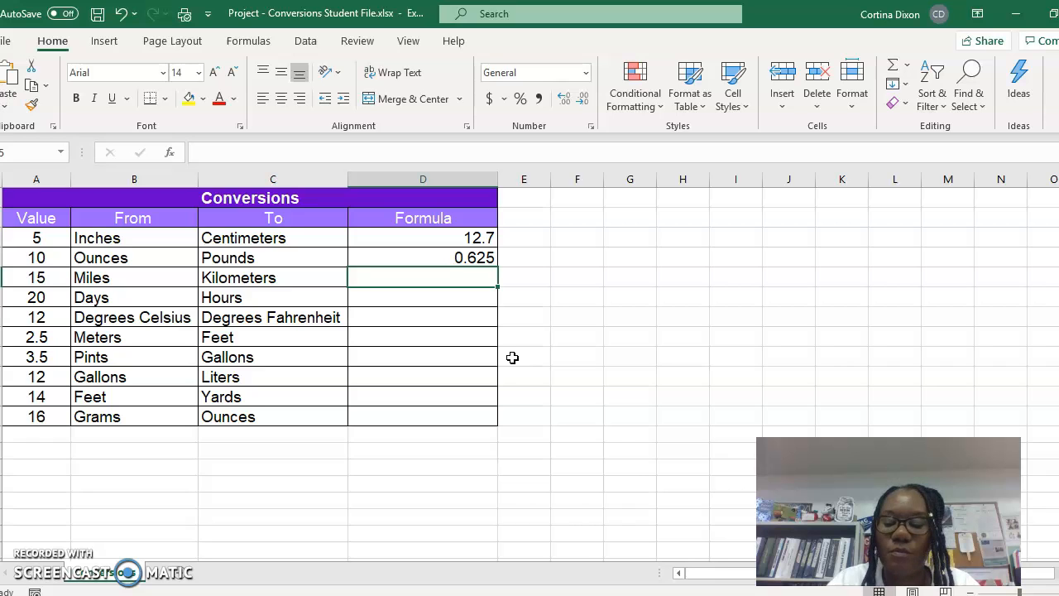
- Enter =convert(15,"mi","km") in the Formula cell for miles to kilometers
text(=conver)
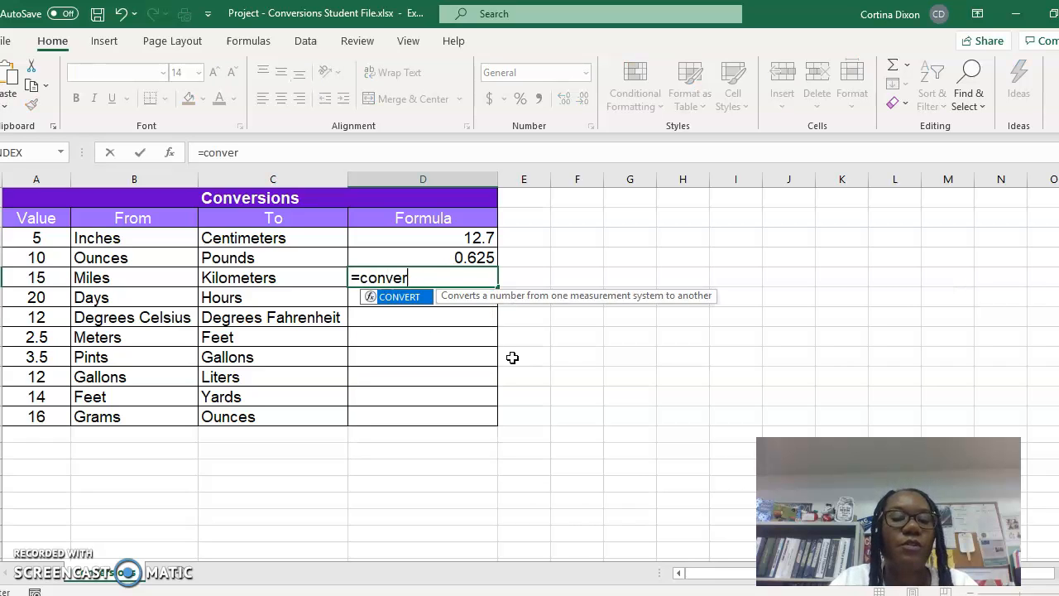
text(t(1)
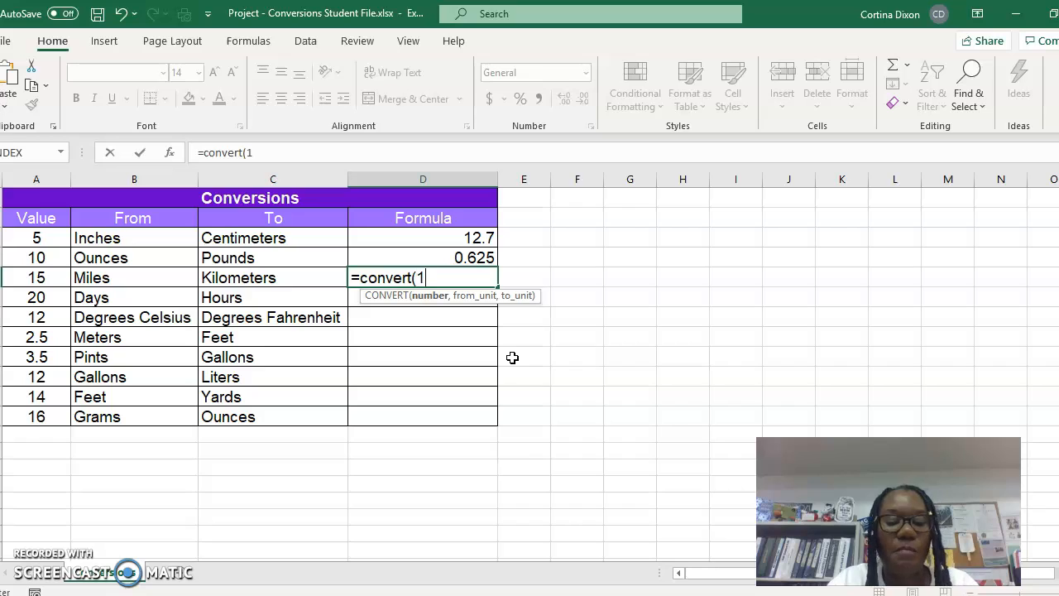
text(5,")
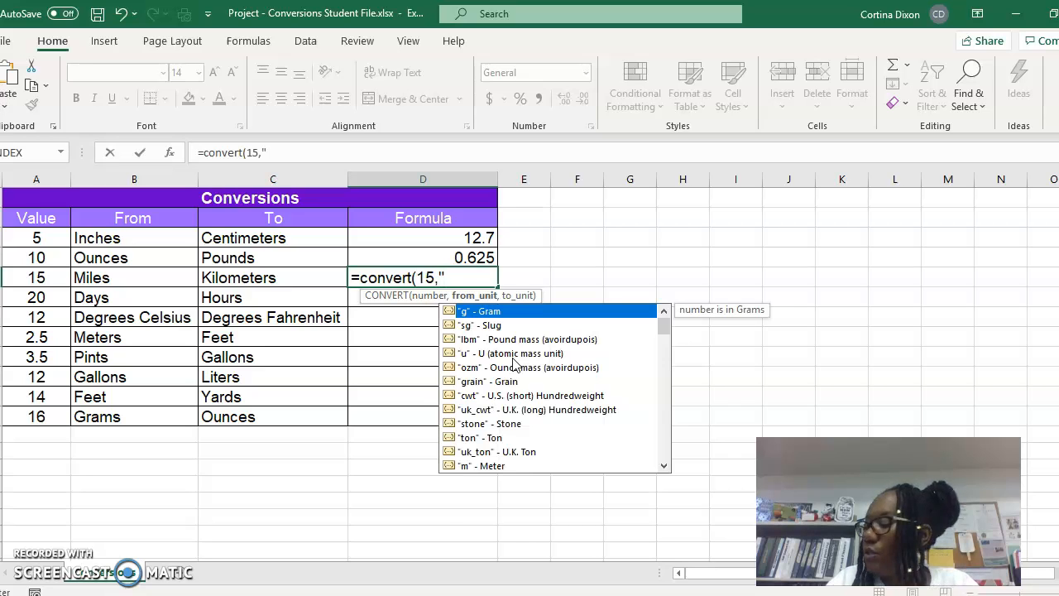
text(mi")
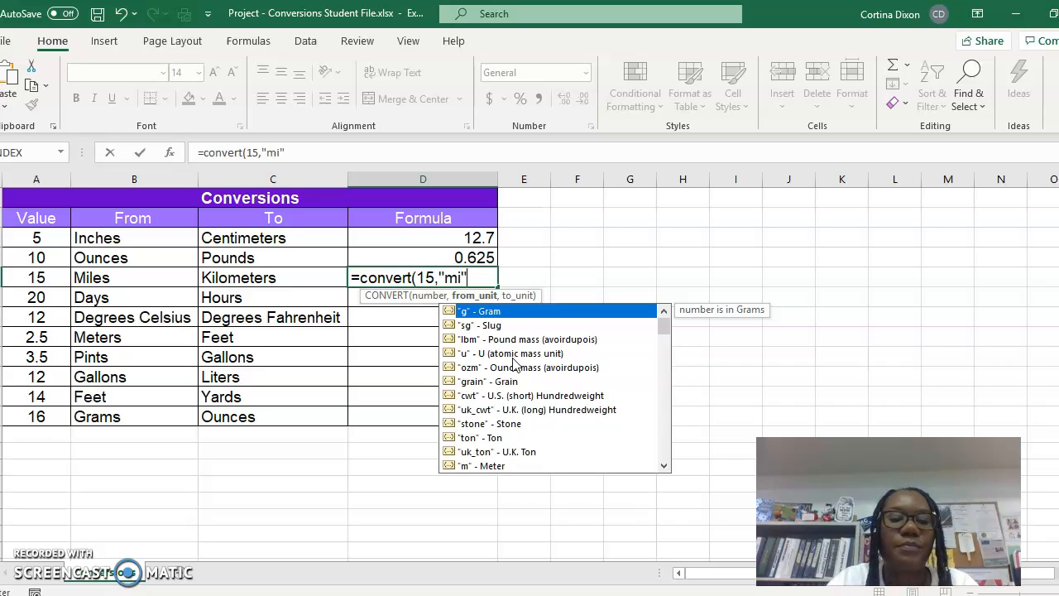
text(, "km")
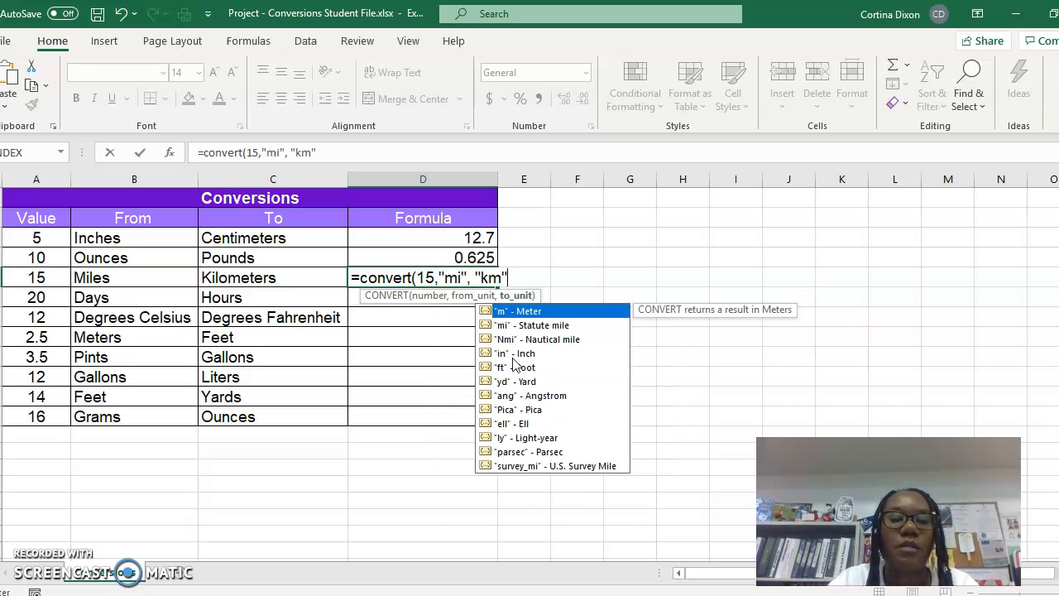
key(Return)
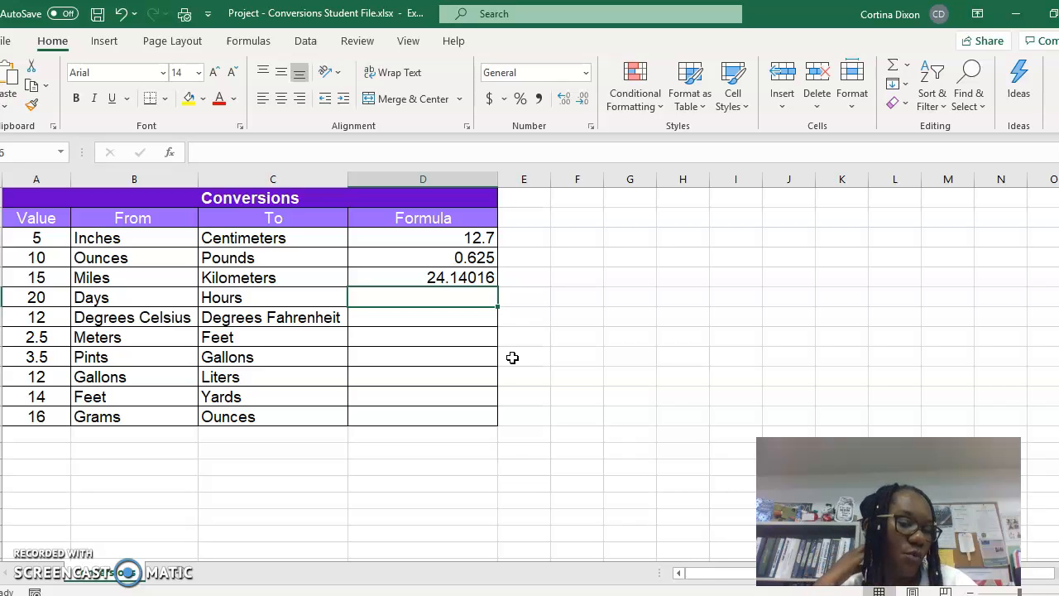
- Enter =convert(20,"day","hr") in the Formula cell for days to hours
text(=con)
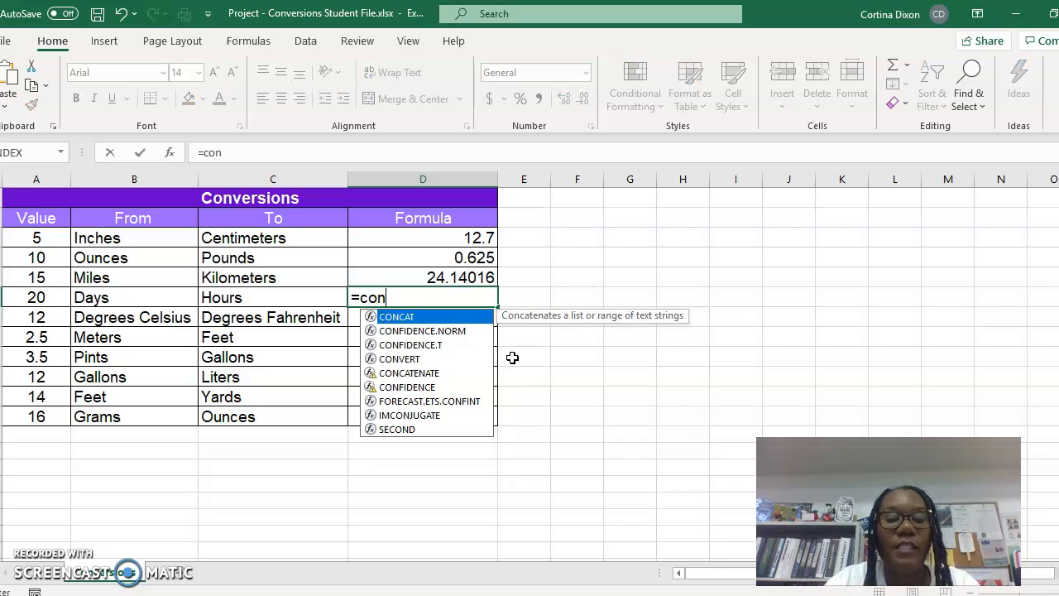
text(vert(20,)
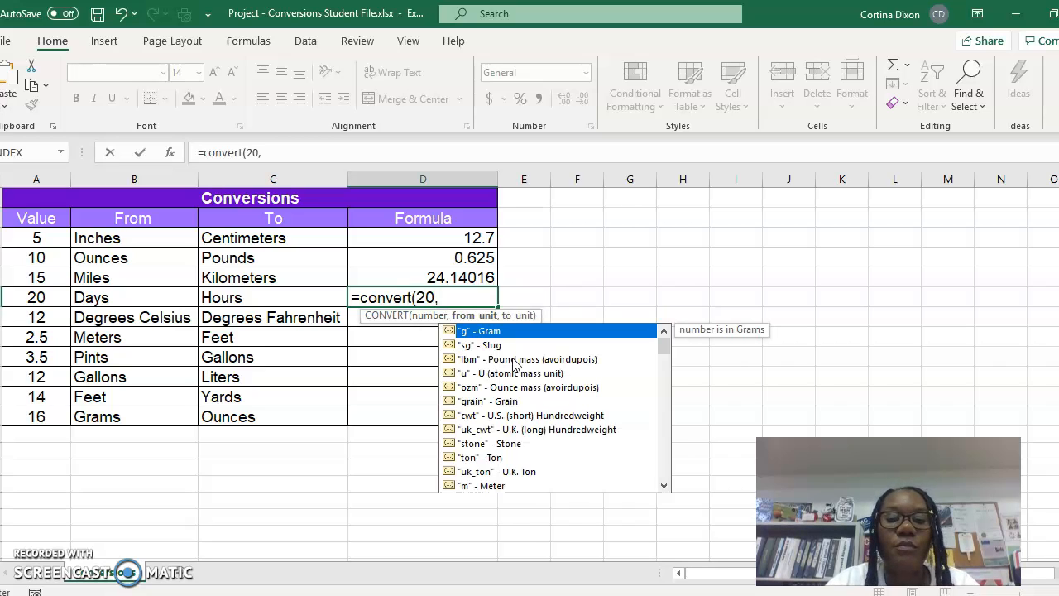
text("d)
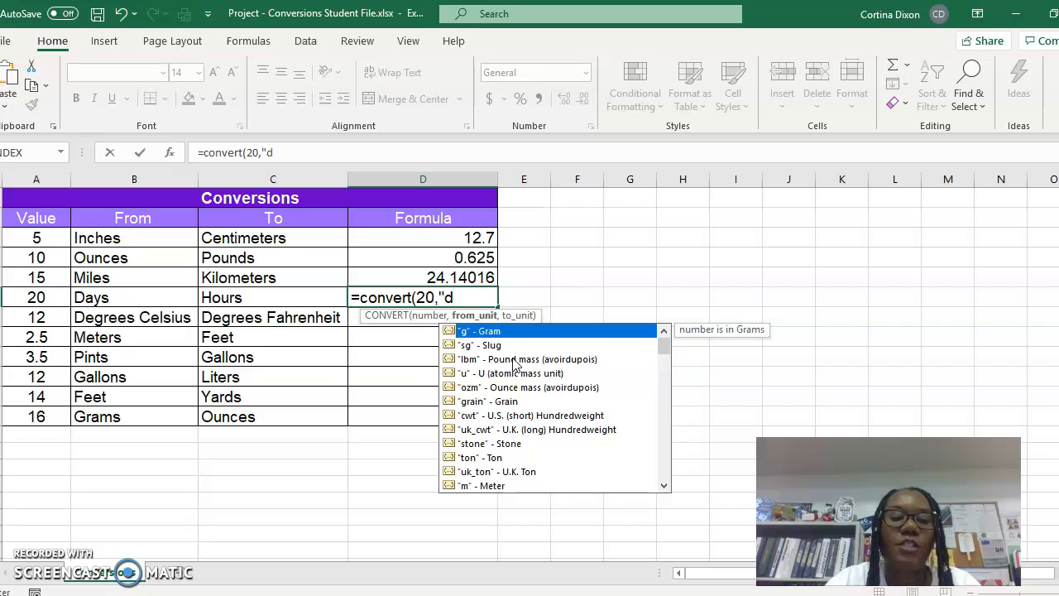
text(ay")
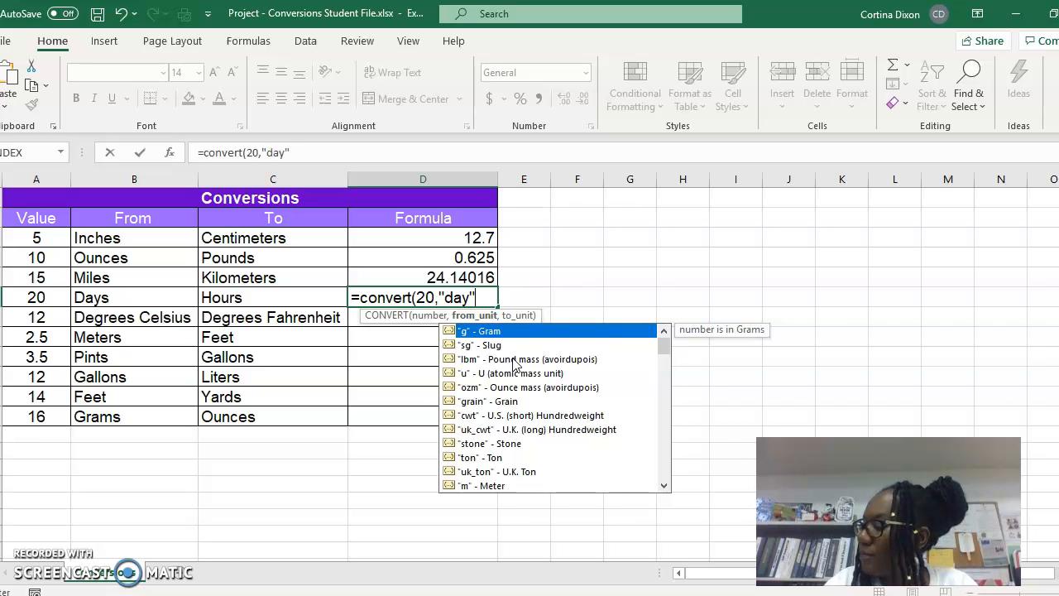
text(,")
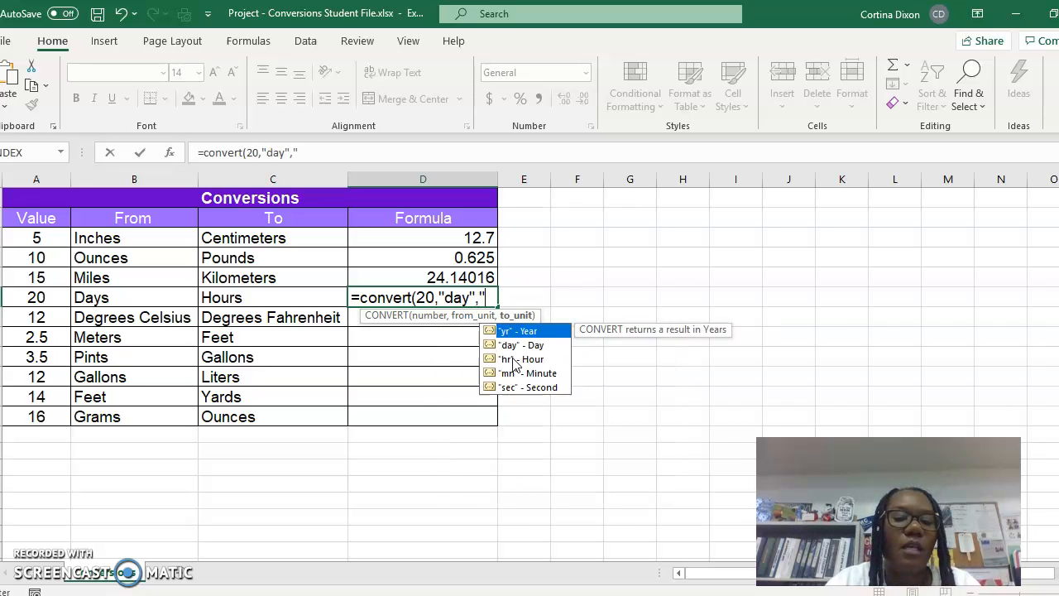
text(hr"))
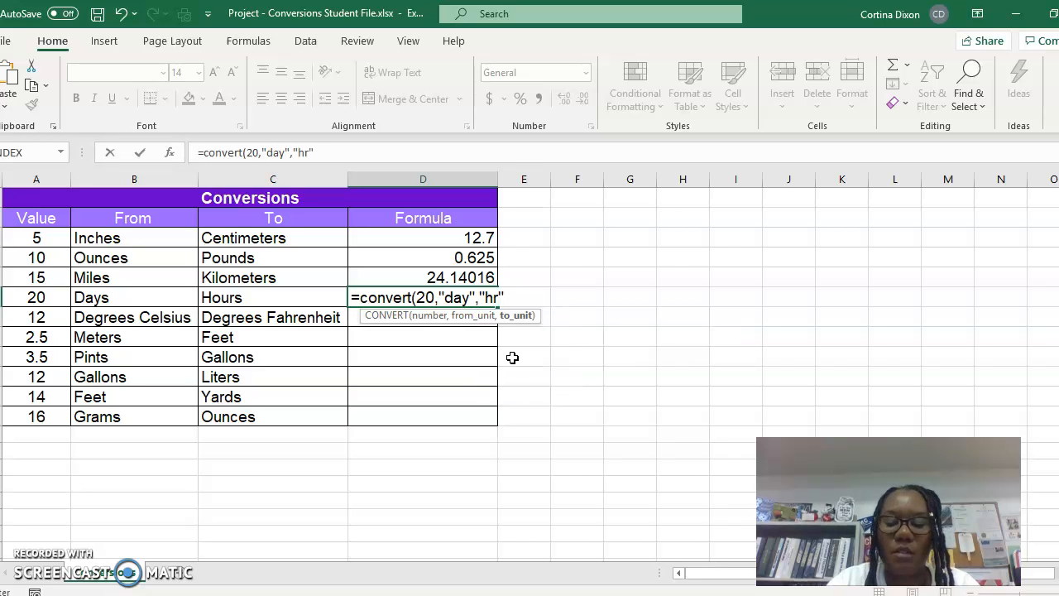
key(Return)
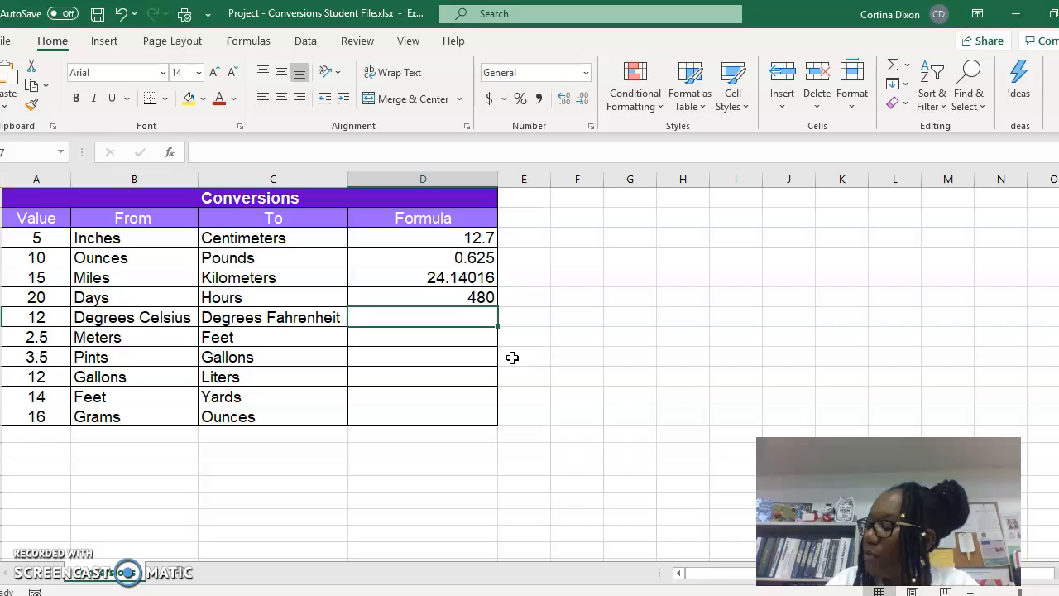
- Enter =convert(12,"C","F") in the Formula cell for degrees Celsius to degrees Fahrenheit
text(=convert)
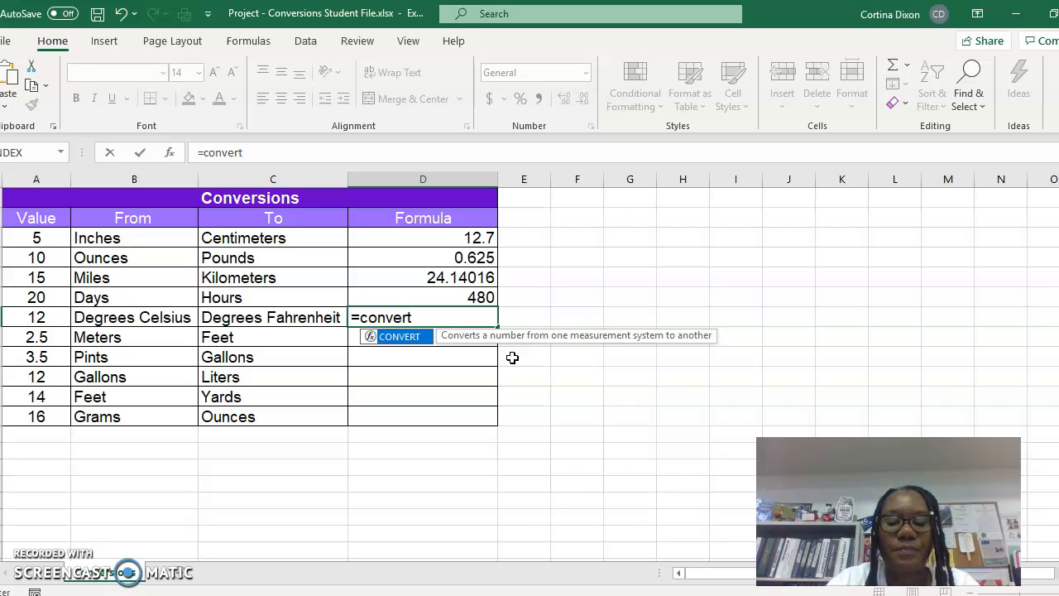
text((12)
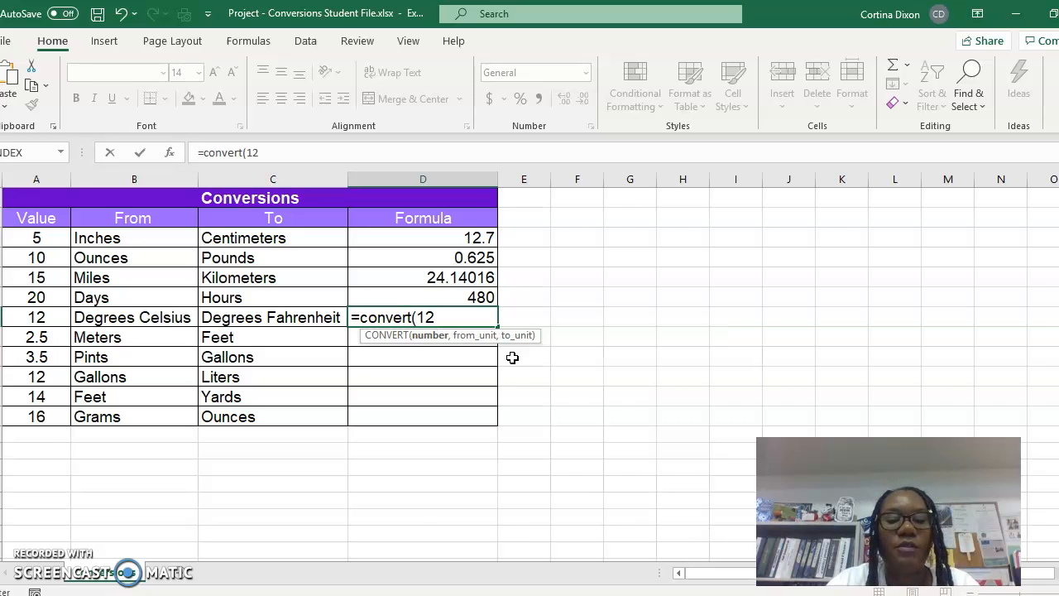
text(,")
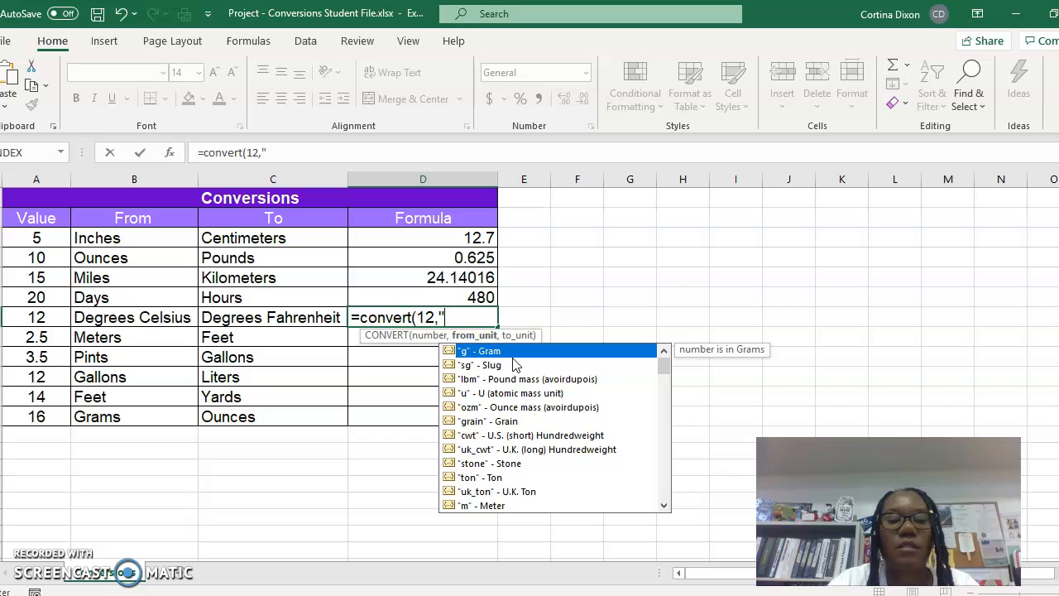
text(C)
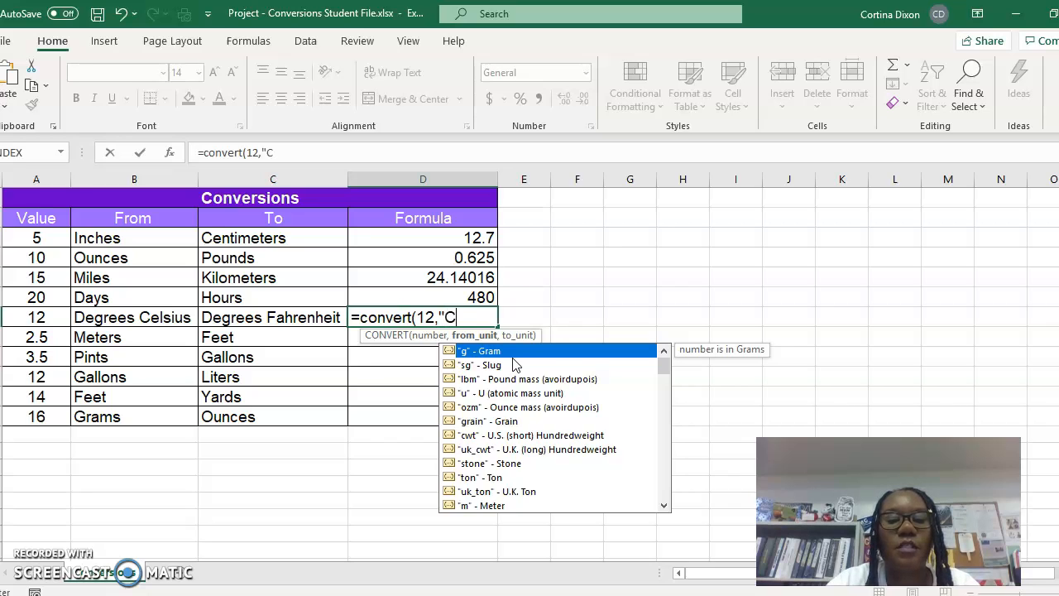
text(","F")
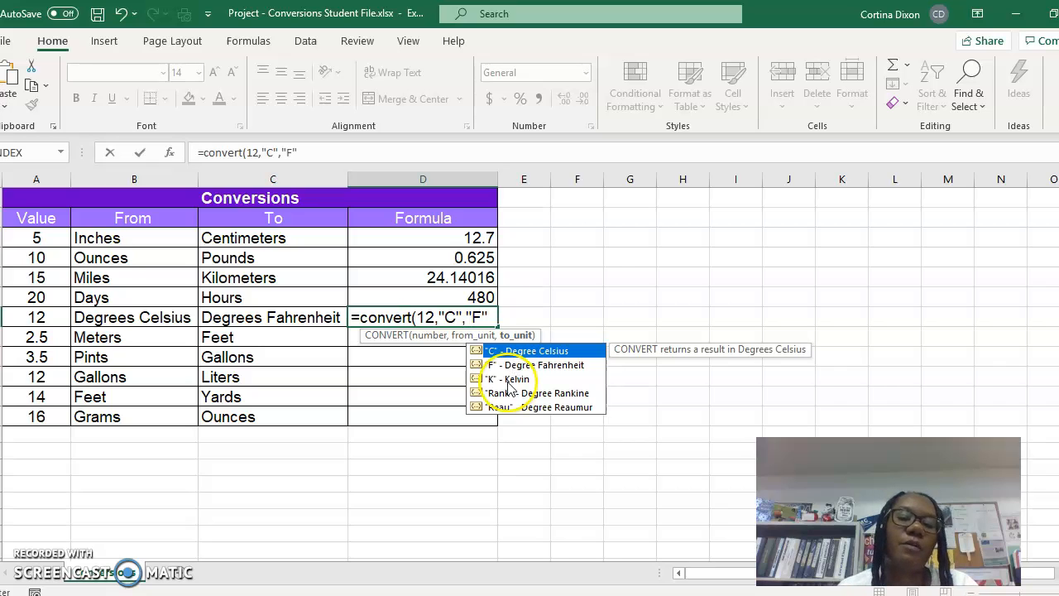
key(Return)
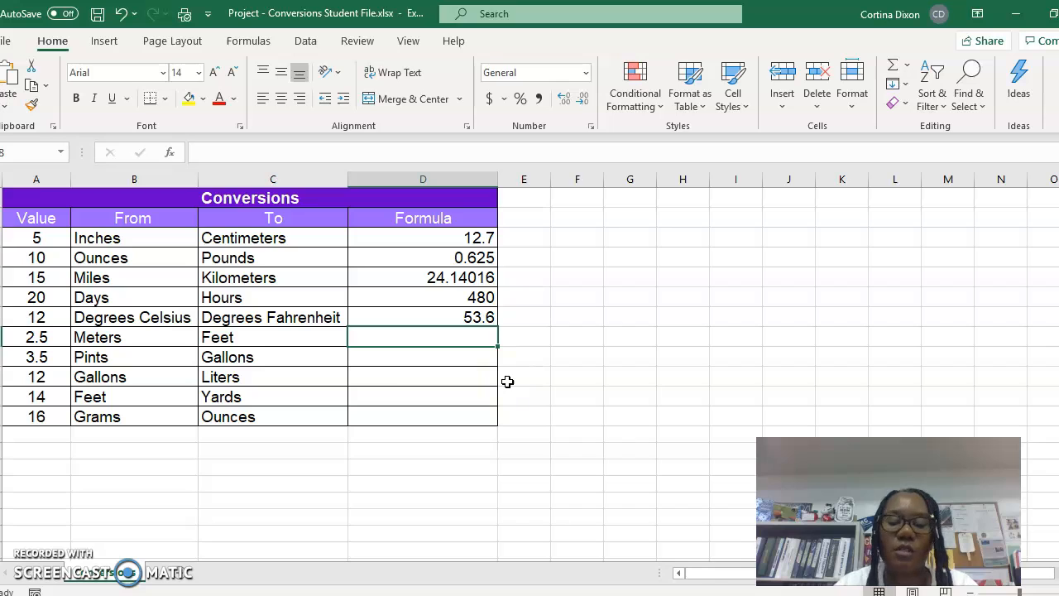
- Enter =convert(2.5,"m","ft") in the Formula cell for meters to feet
text(=)
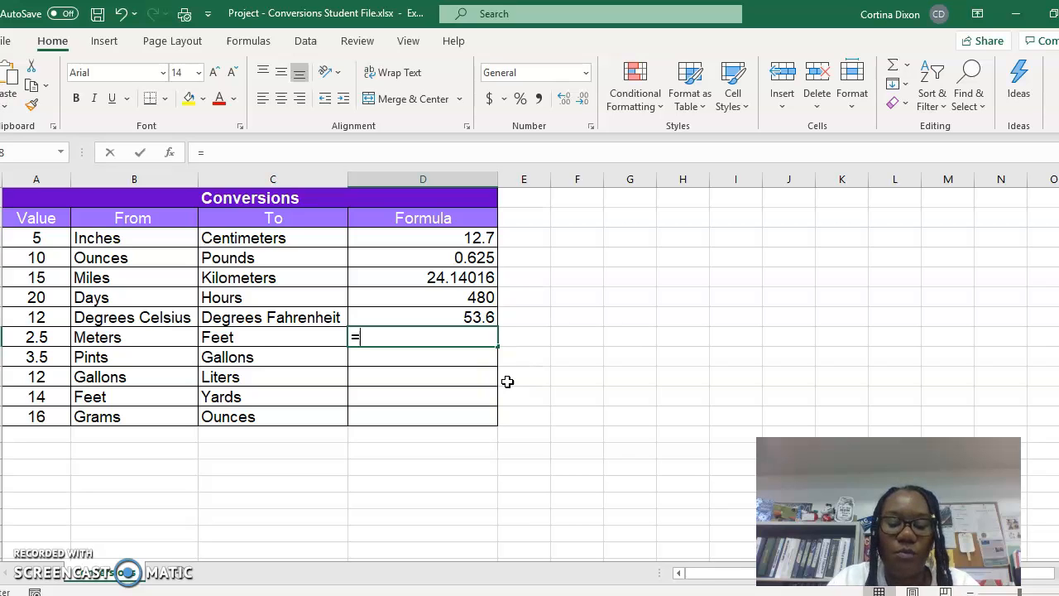
text(convert)
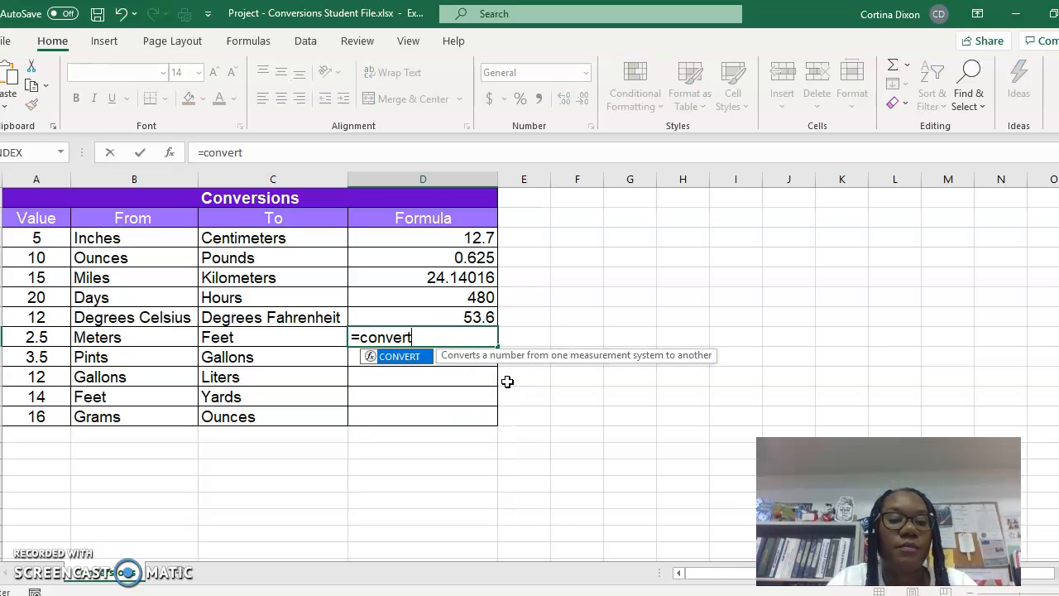
text((2.5)
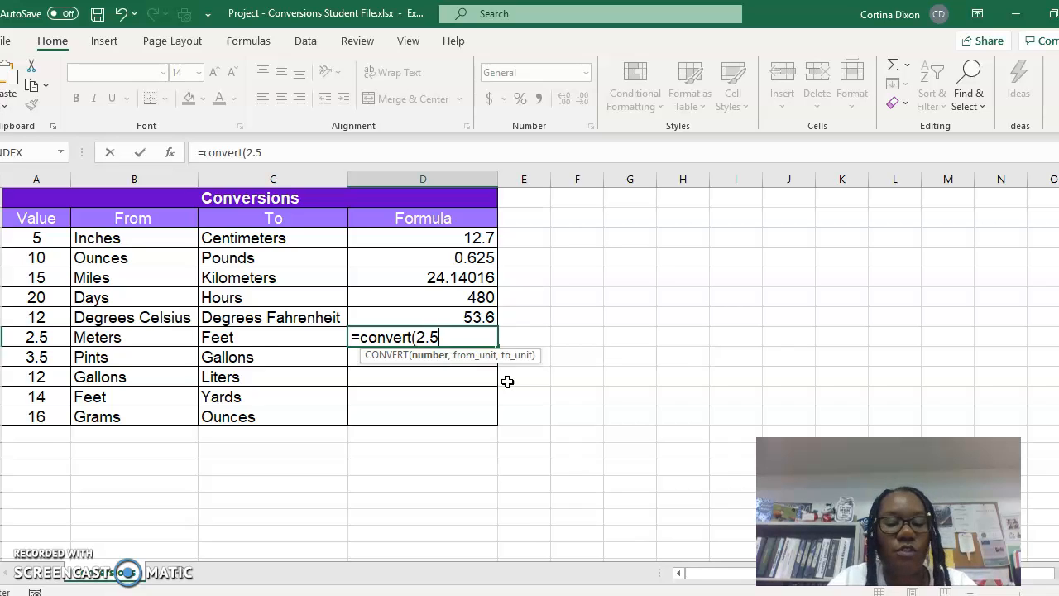
text(,"m","ft)
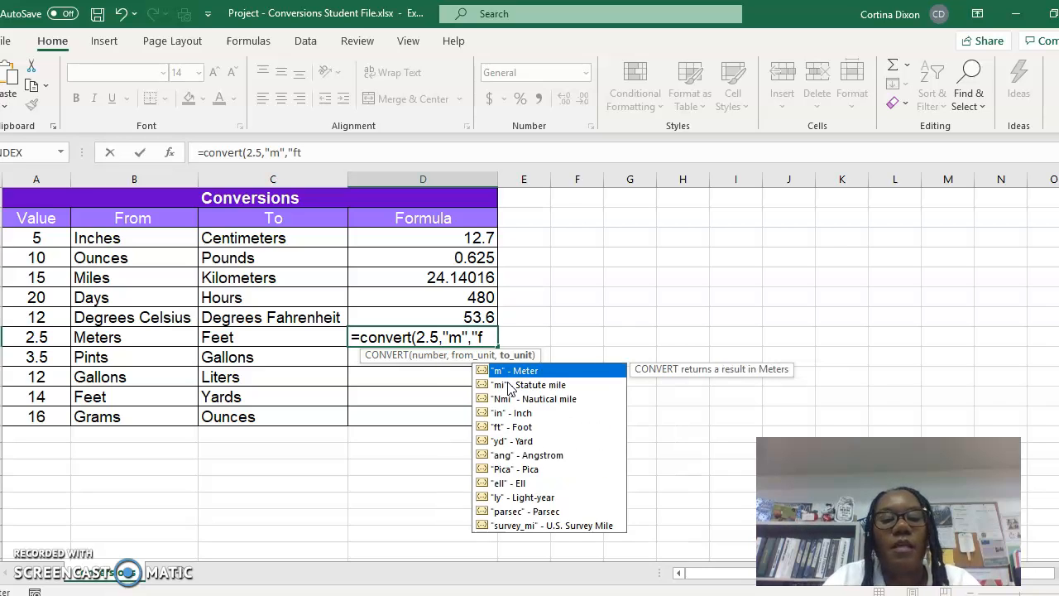
text("))
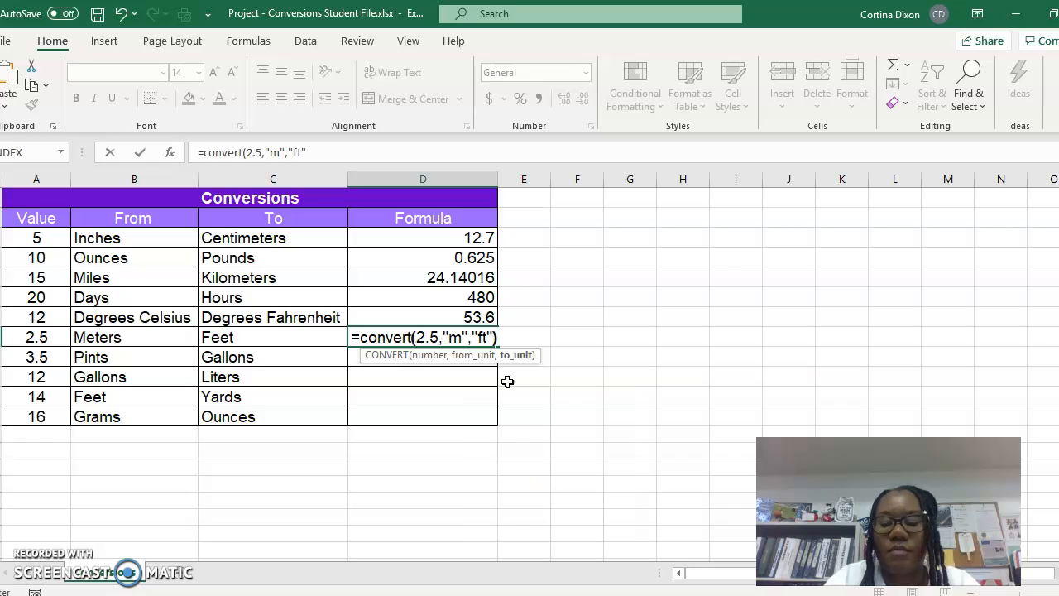
key(Return)
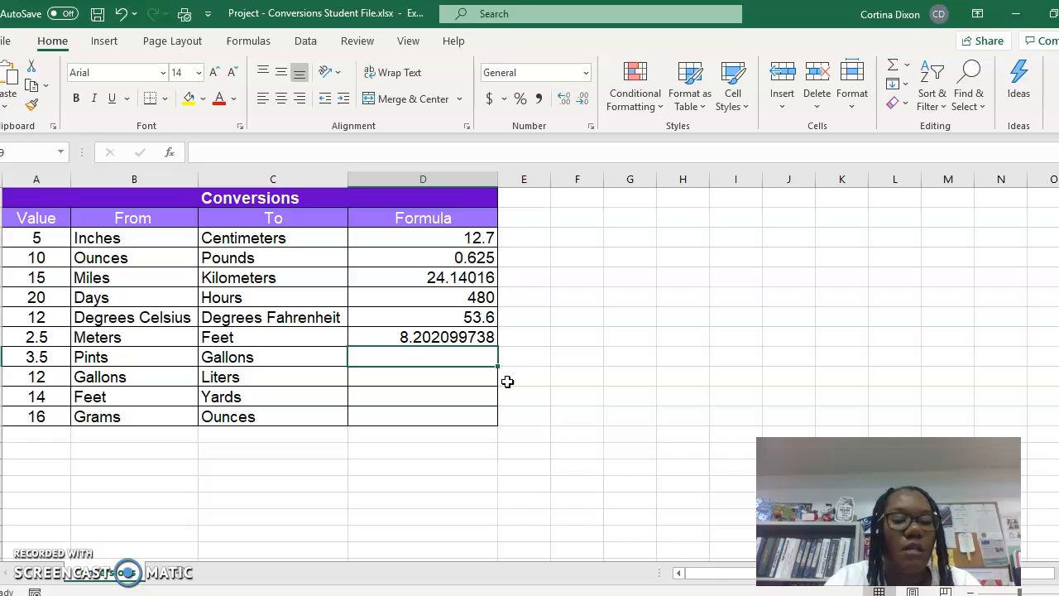
- Enter =convert(3.5,"pt","gal") in the Formula cell for pints to gallons
text(=conv)
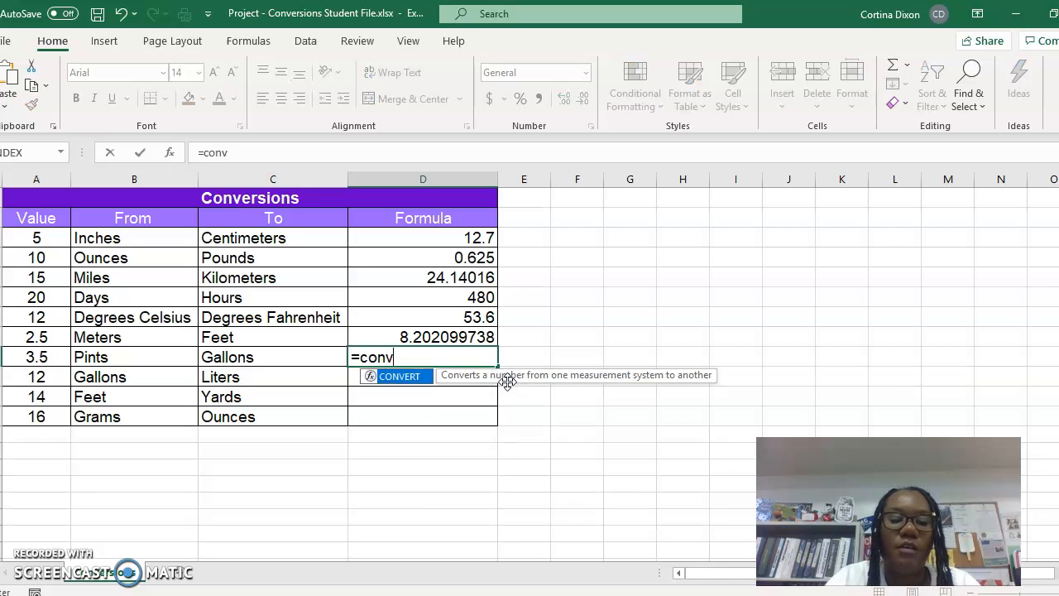
text(ert()
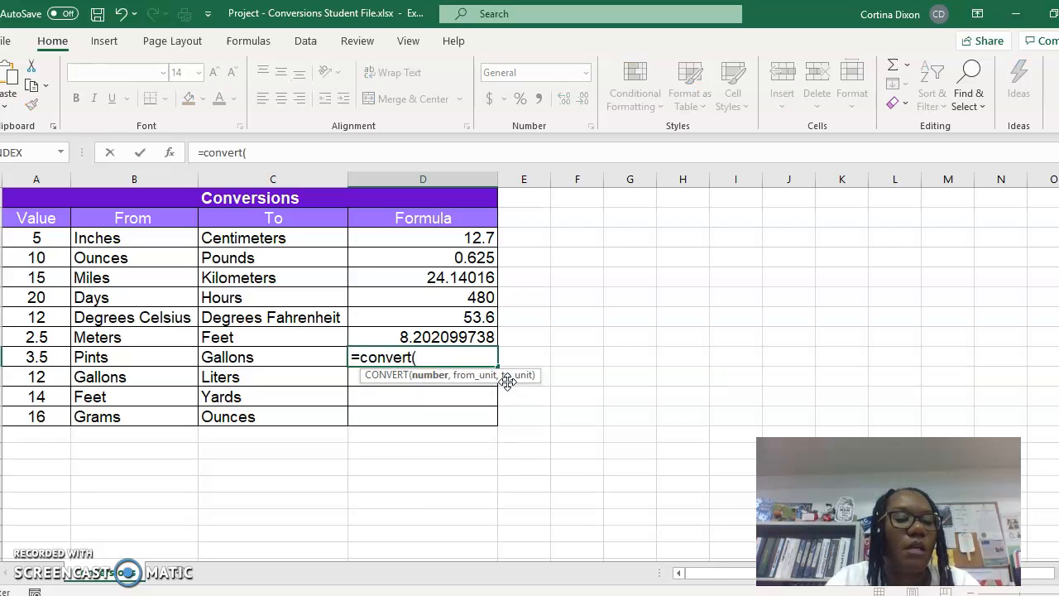
text(3.5)
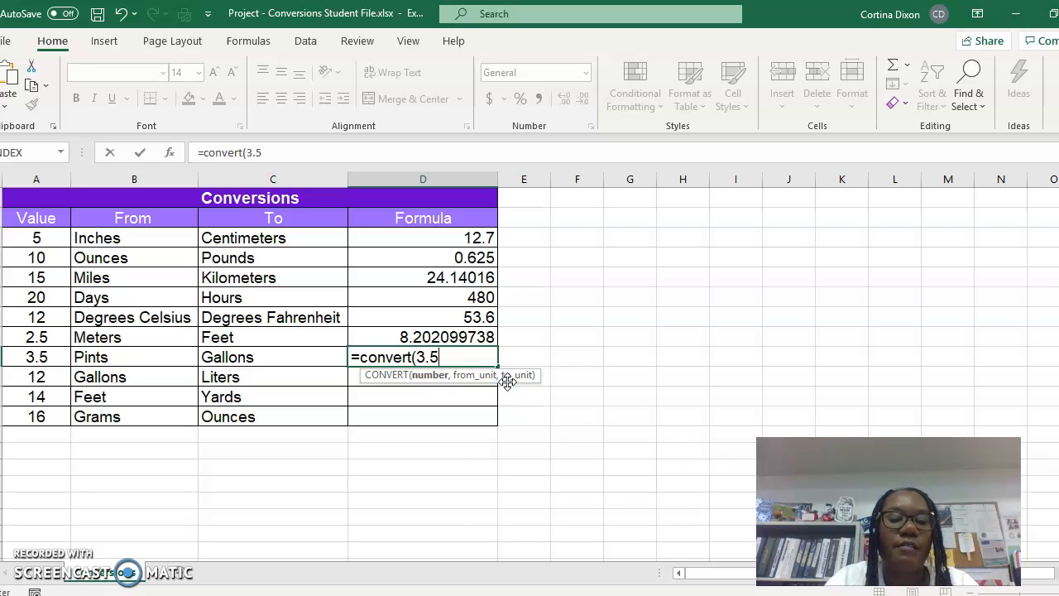
text(,")
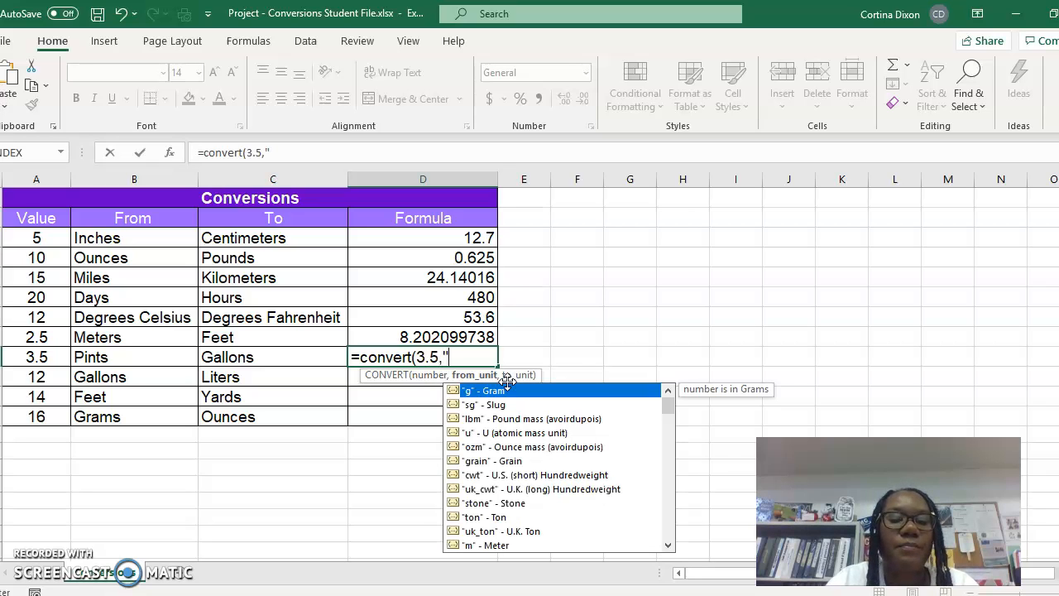
text(pt)
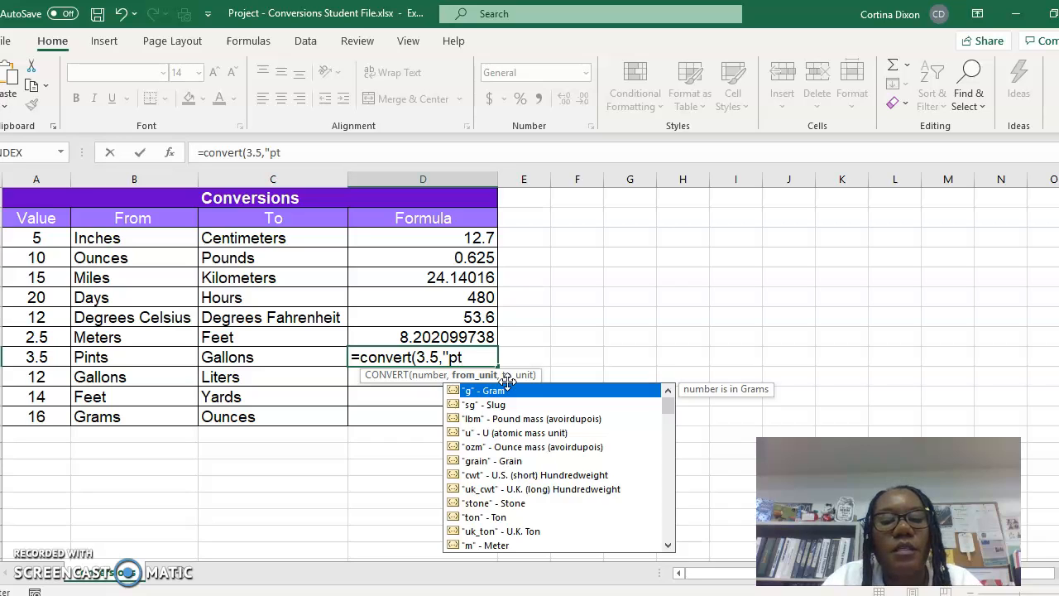
text(","gal")
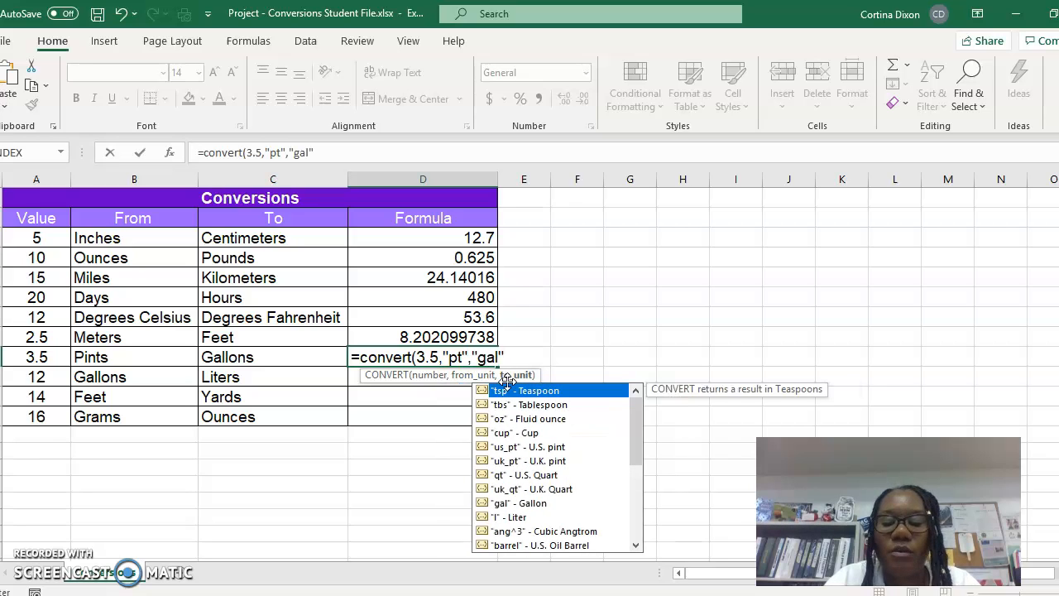
text())
key(Return)
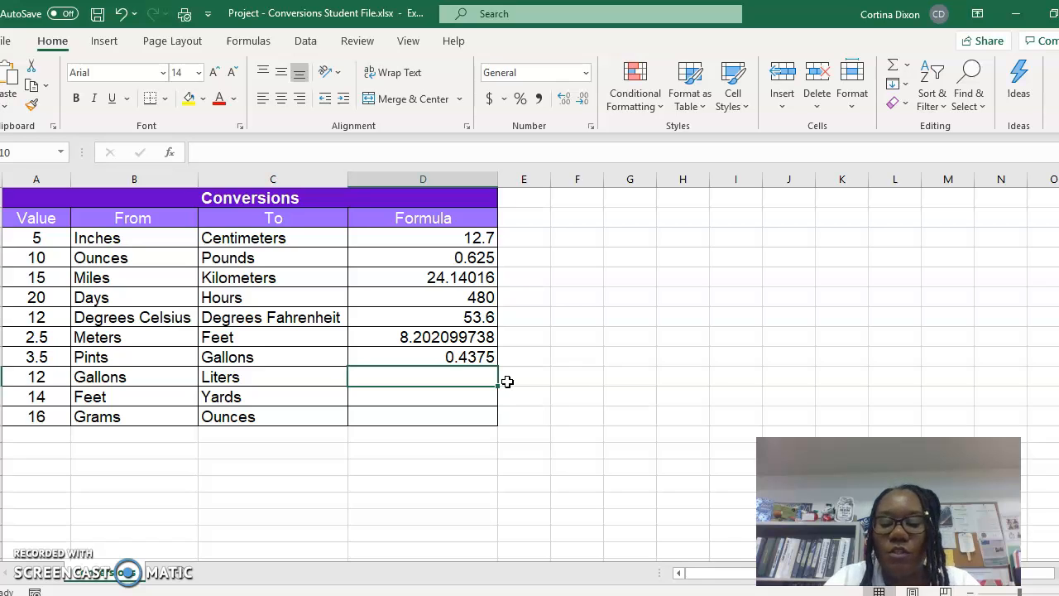
- Enter =convert(14,"gal","l") in the Formula cell for gallons to liters
text(=convert)
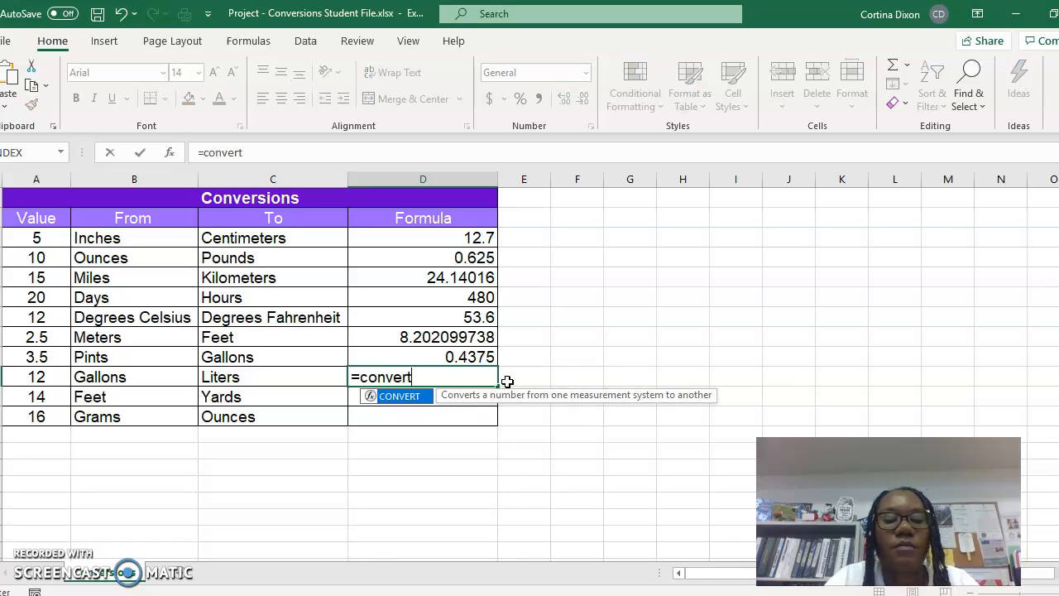
text((14,"gal")
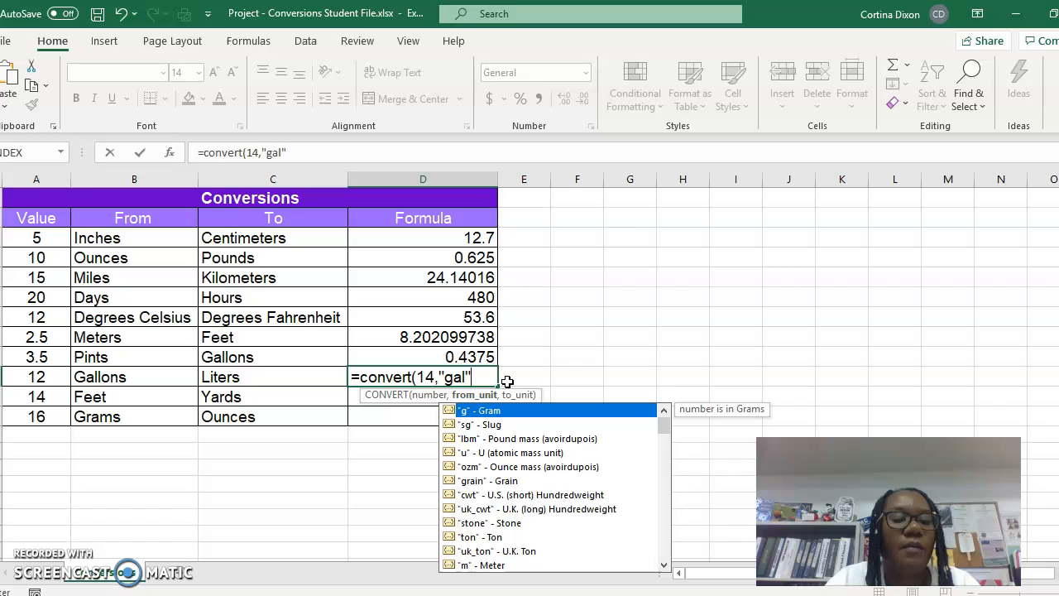
text(,")
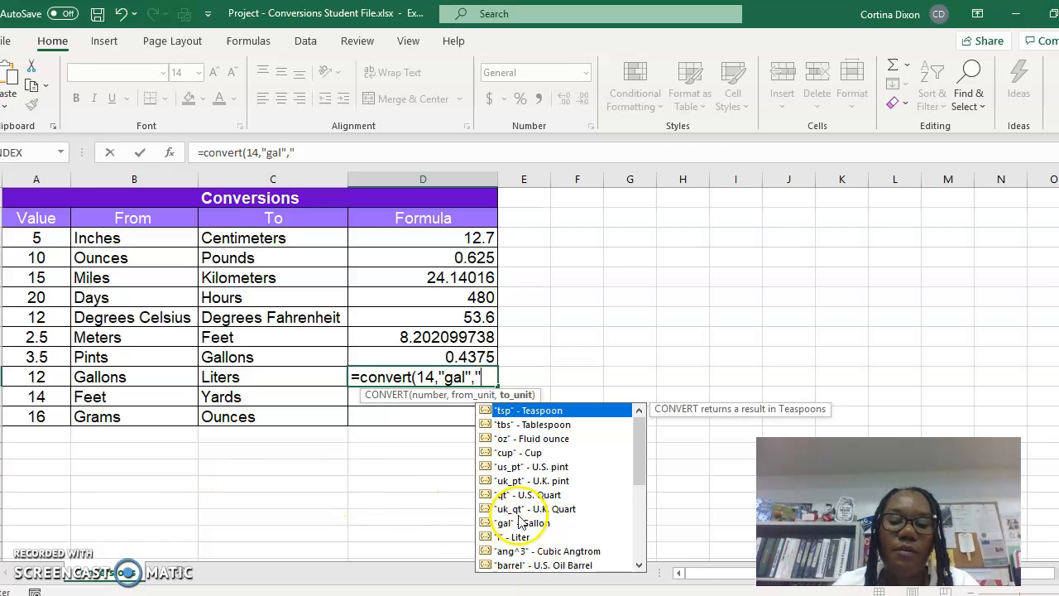
text(l")
key(Return)
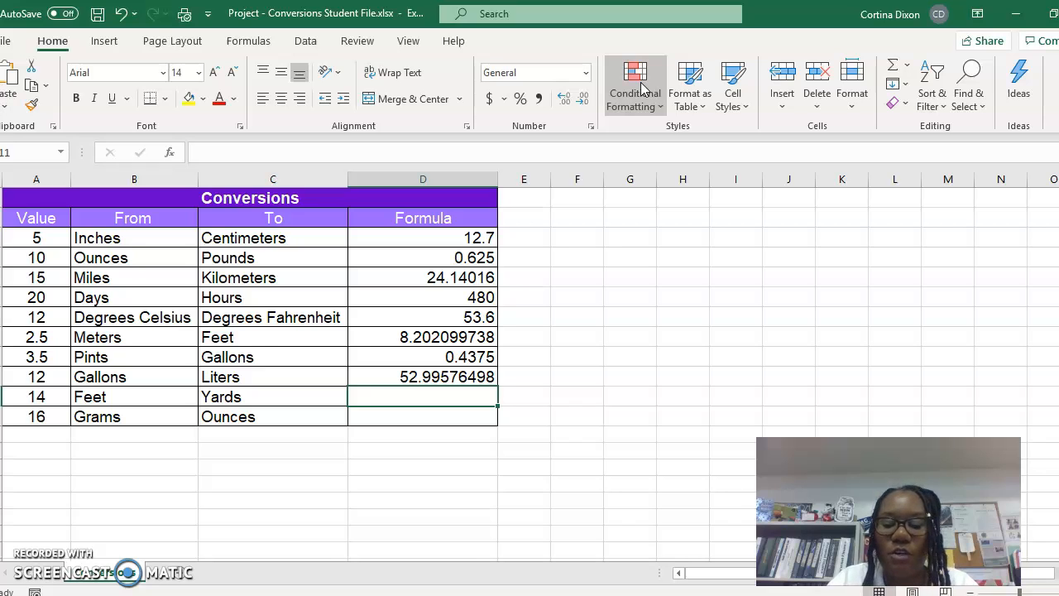
- Enter =convert(14,"ft","yd") in the Formula cell for feet to yards
text(=convert()
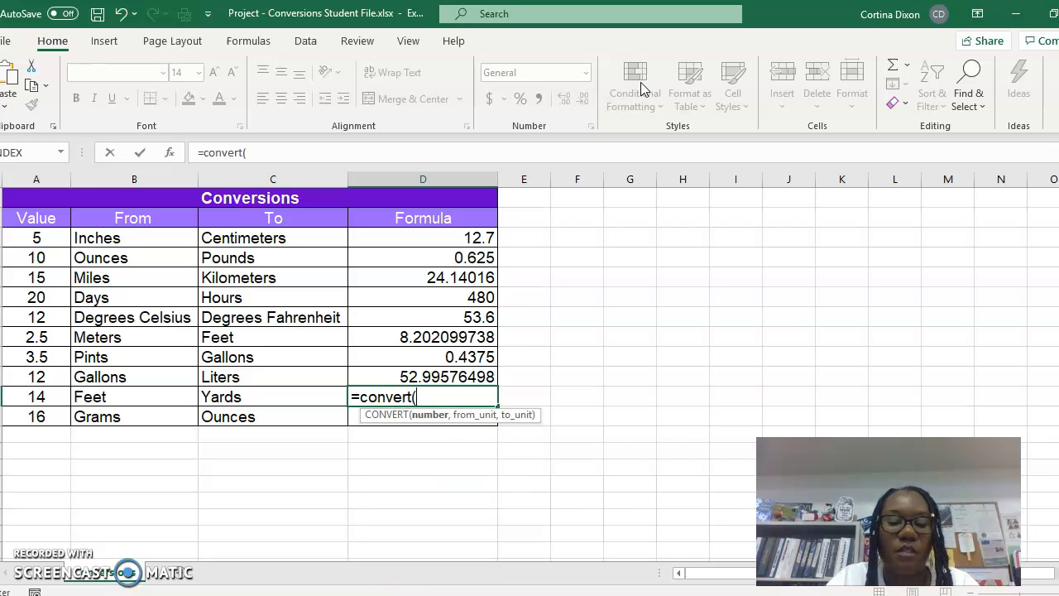
text(14)
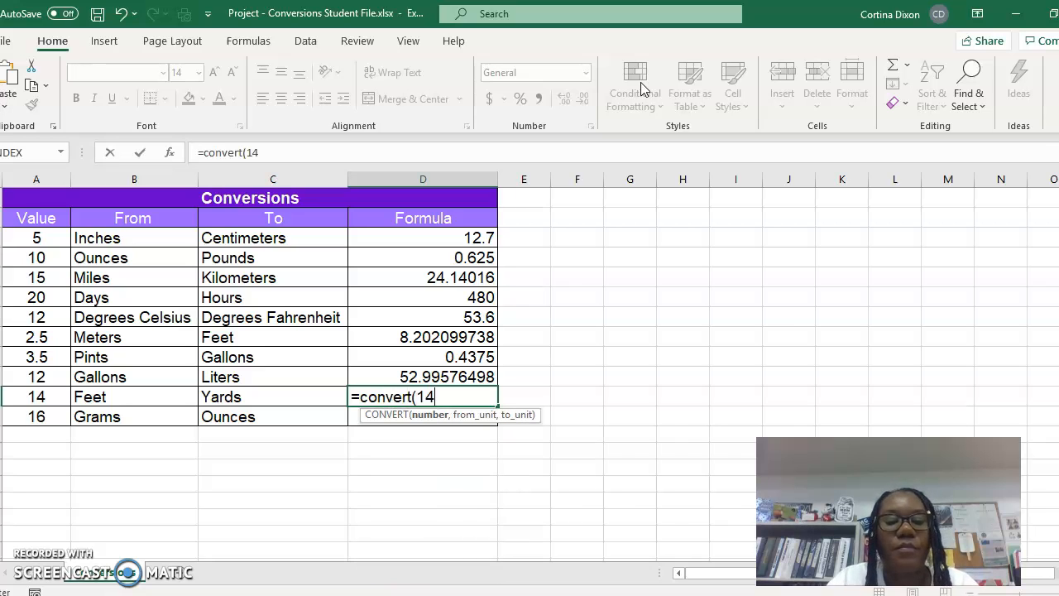
text(,"ft",)
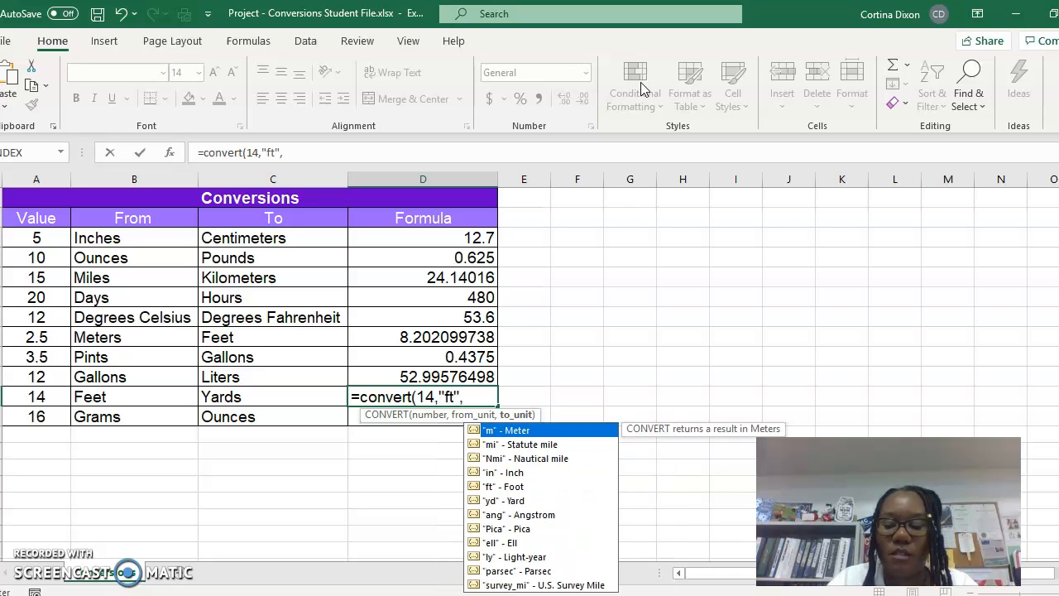
text("yd")
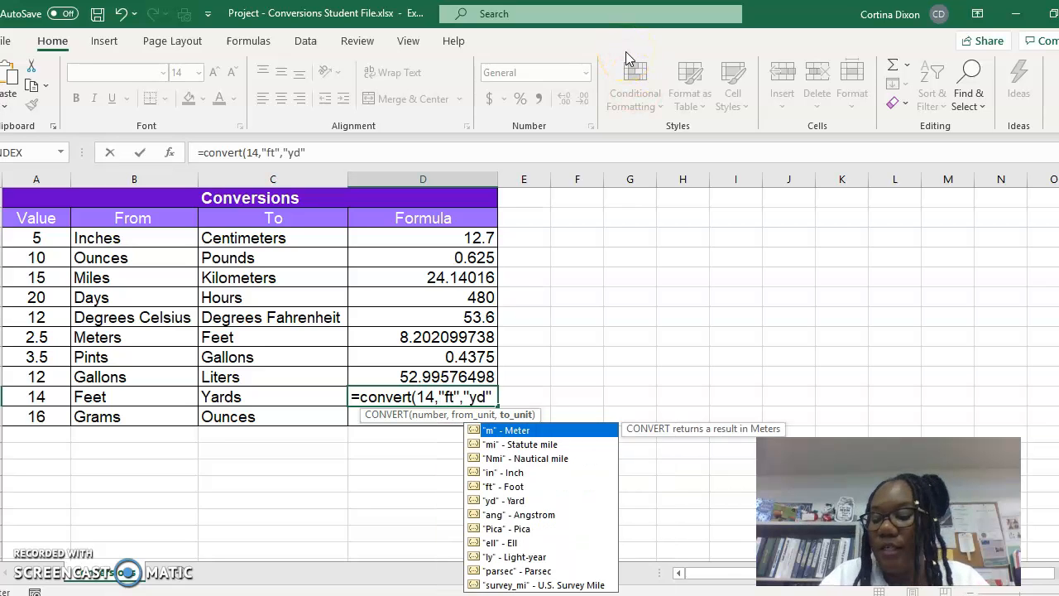
text())
key(Return)
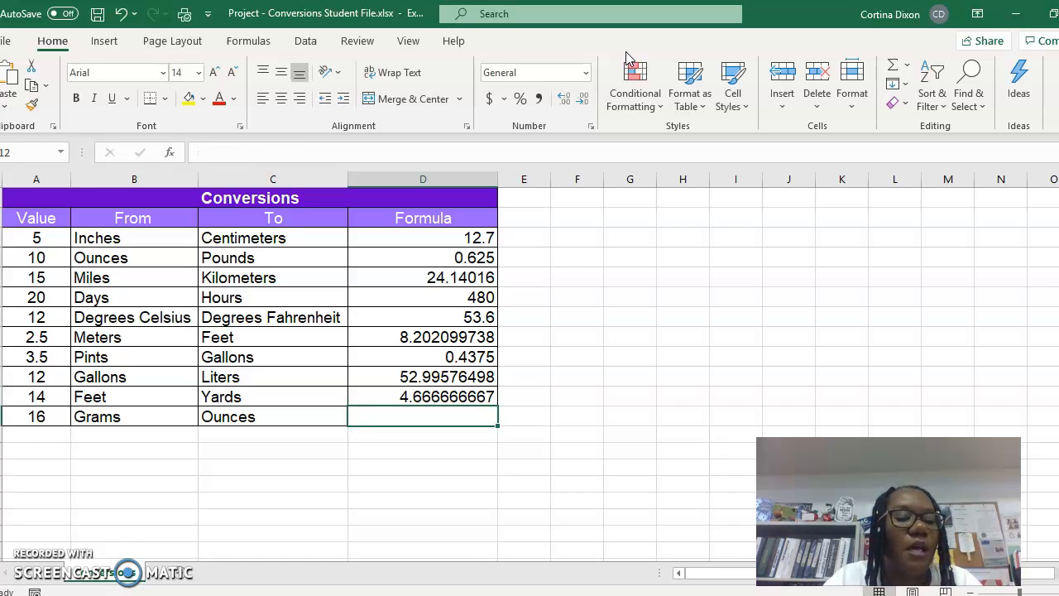
- Enter =convert(16,"g","ozm") in the Formula cell for grams to ounces
text(=)
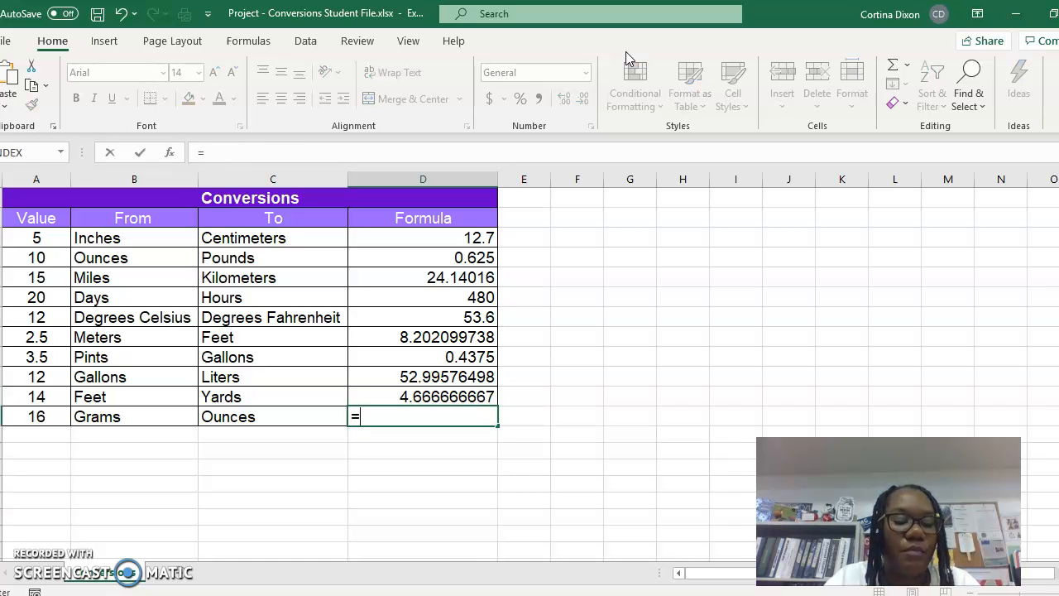
text(convert)
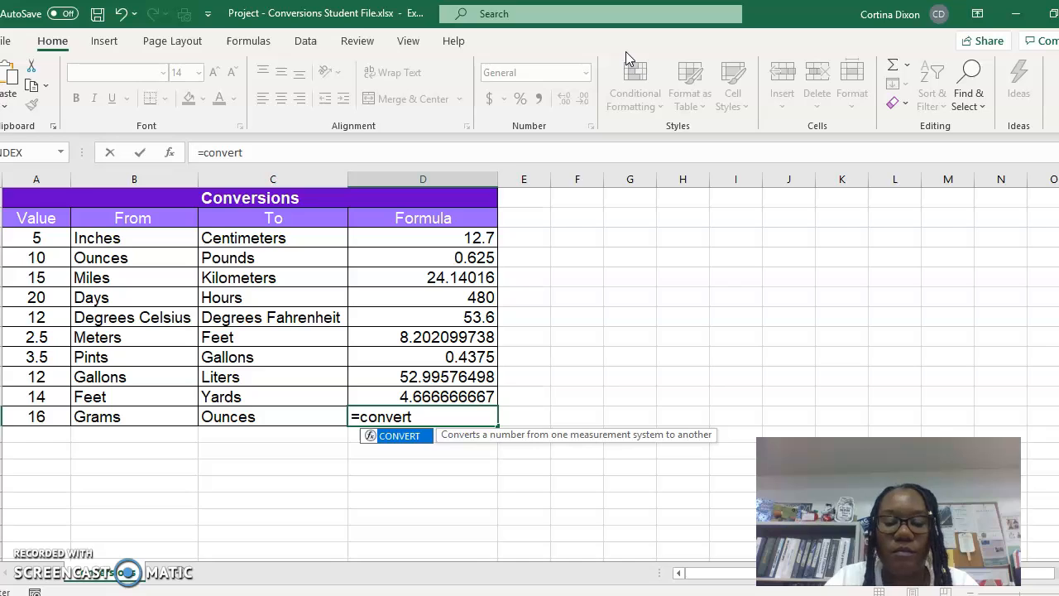
text(()
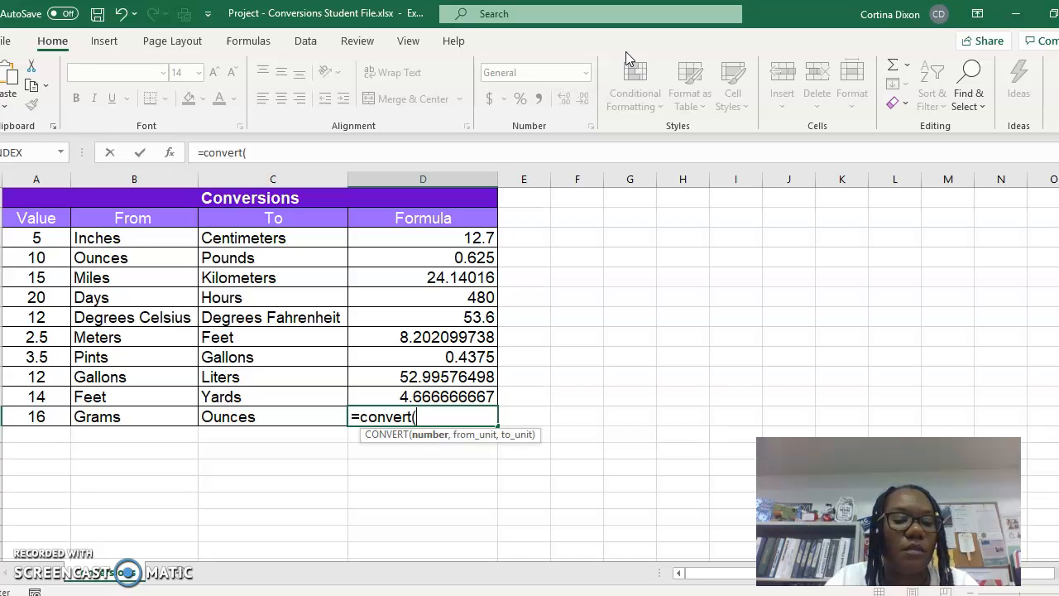
text(16,)
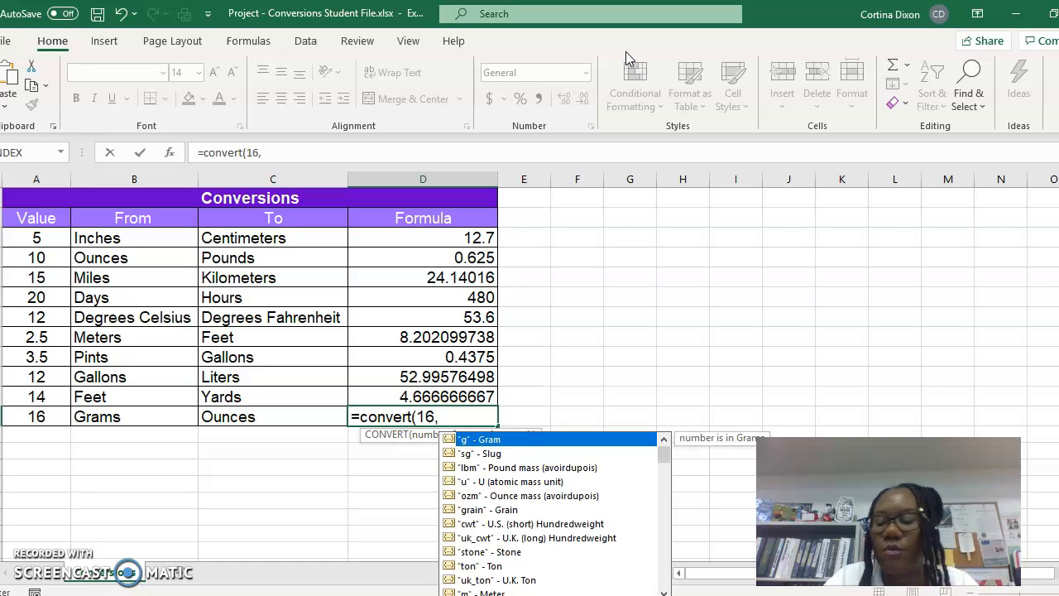
text("g","o)
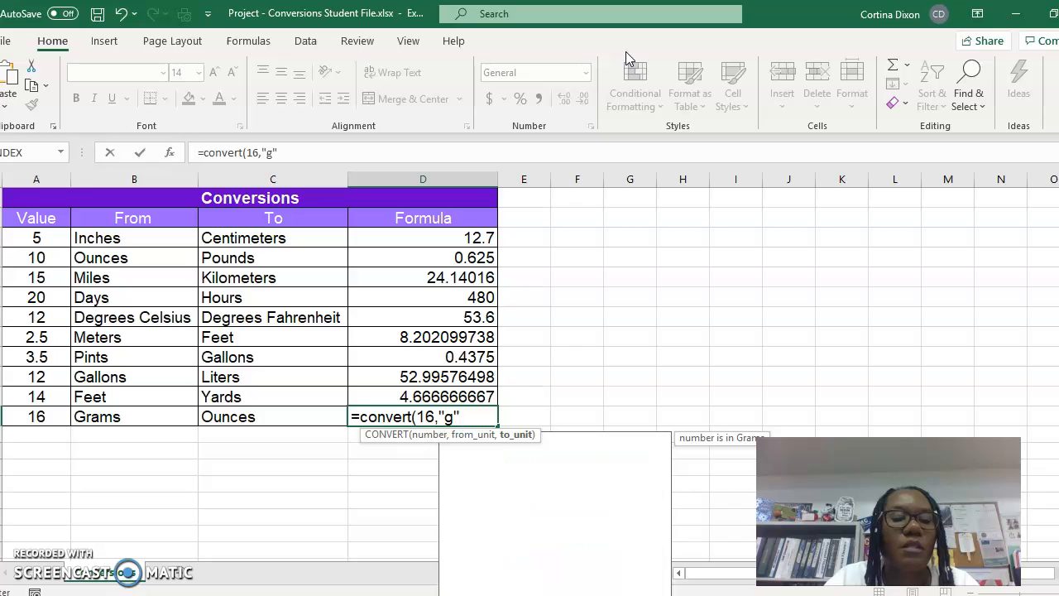
text(zm")
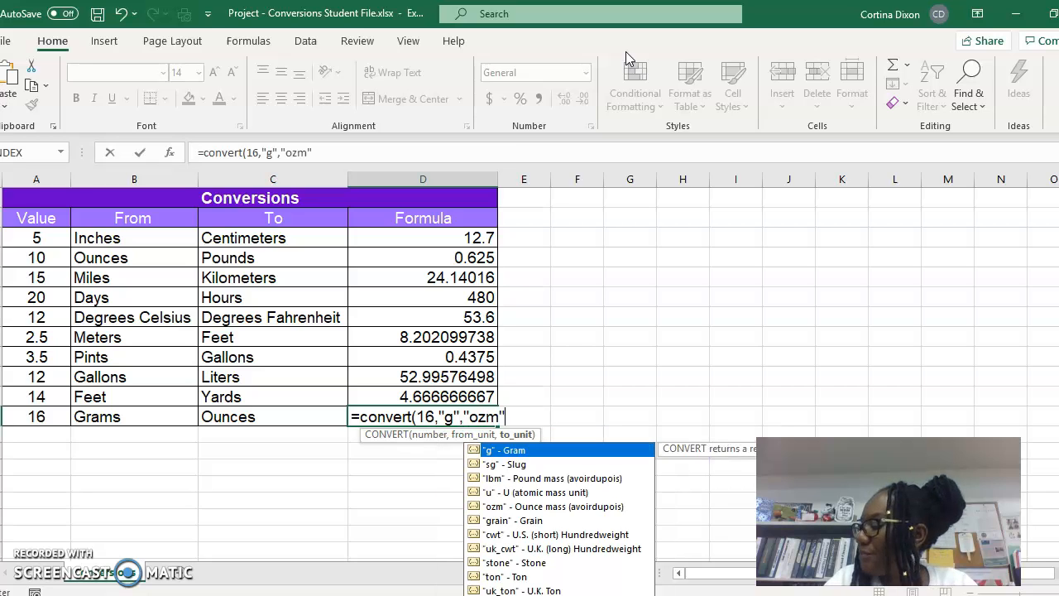
text())
key(Return)
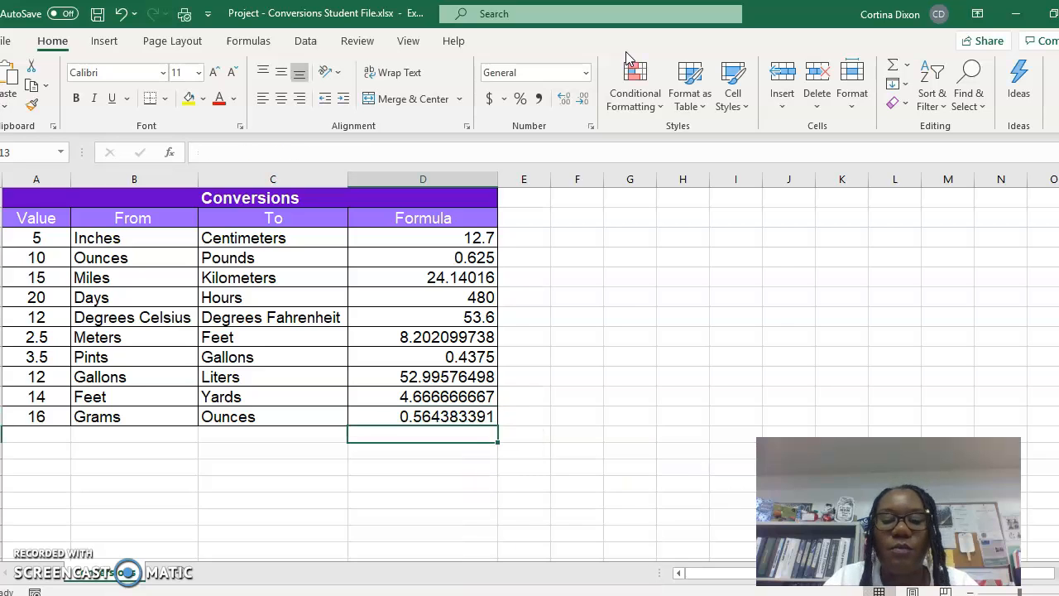